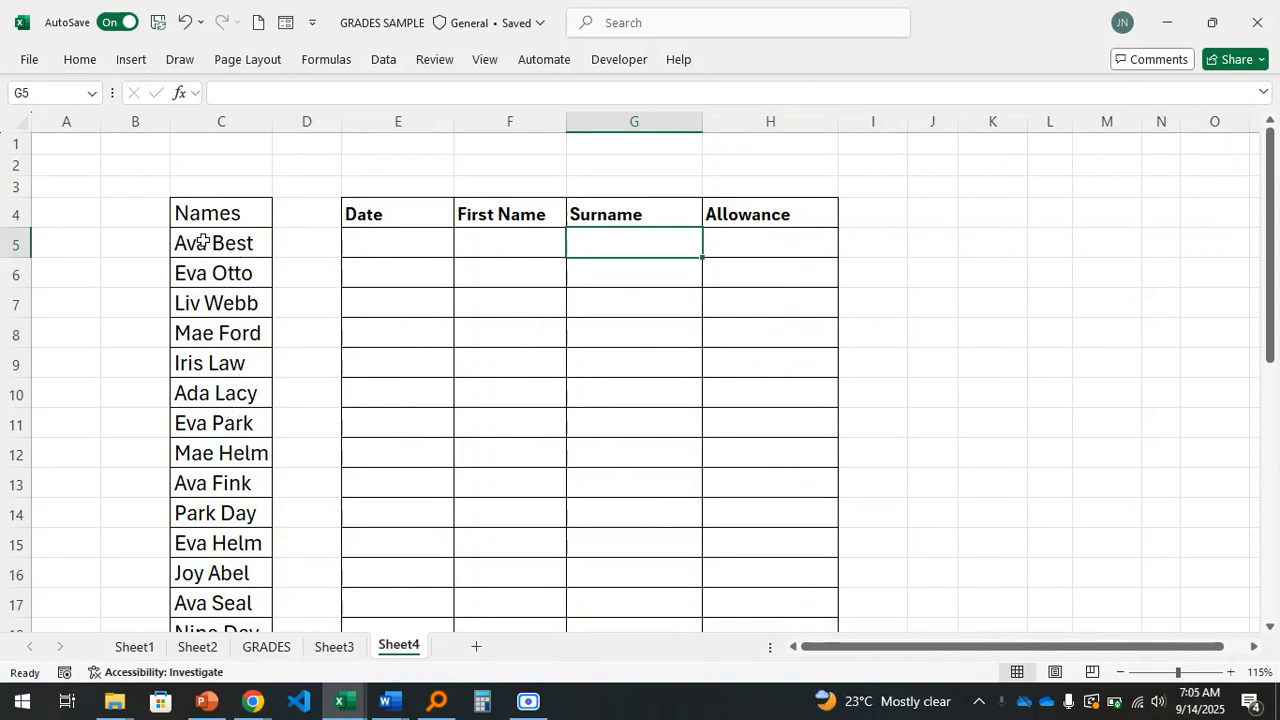
Start Text to Columns on the full names in C5:C34 with Delimited as the original data type
left_click(498, 240)
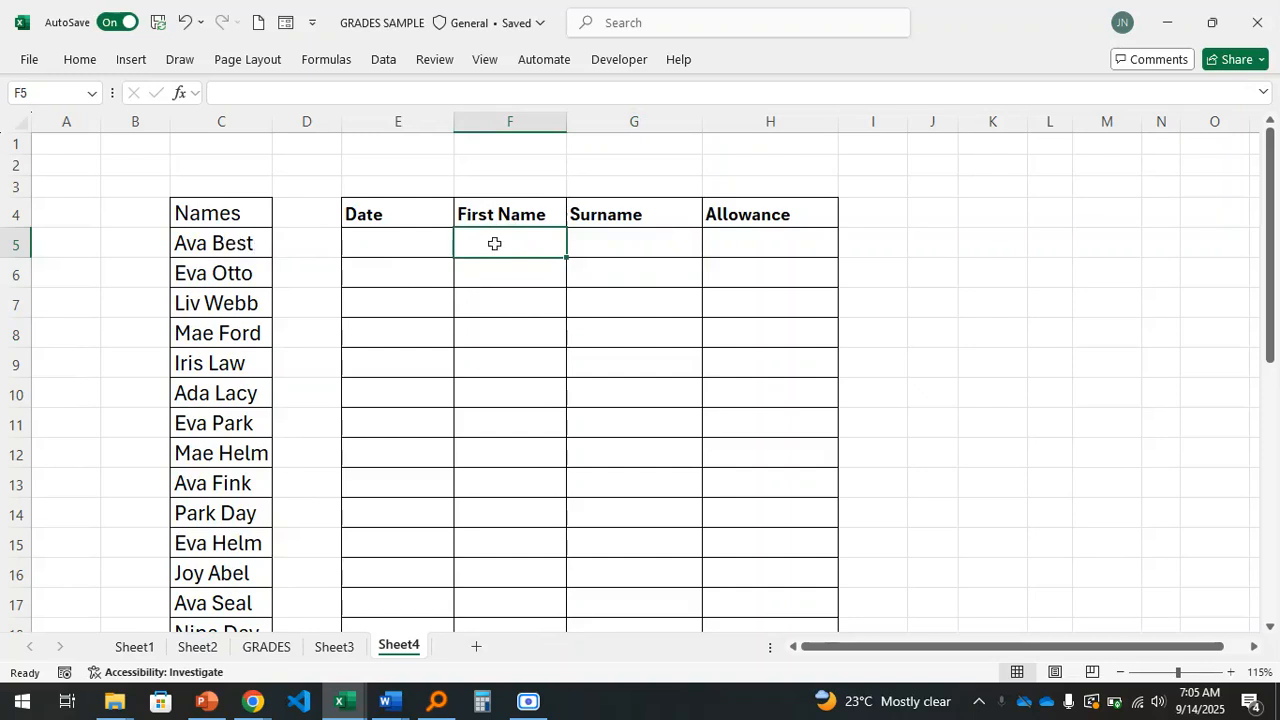
left_click(614, 234)
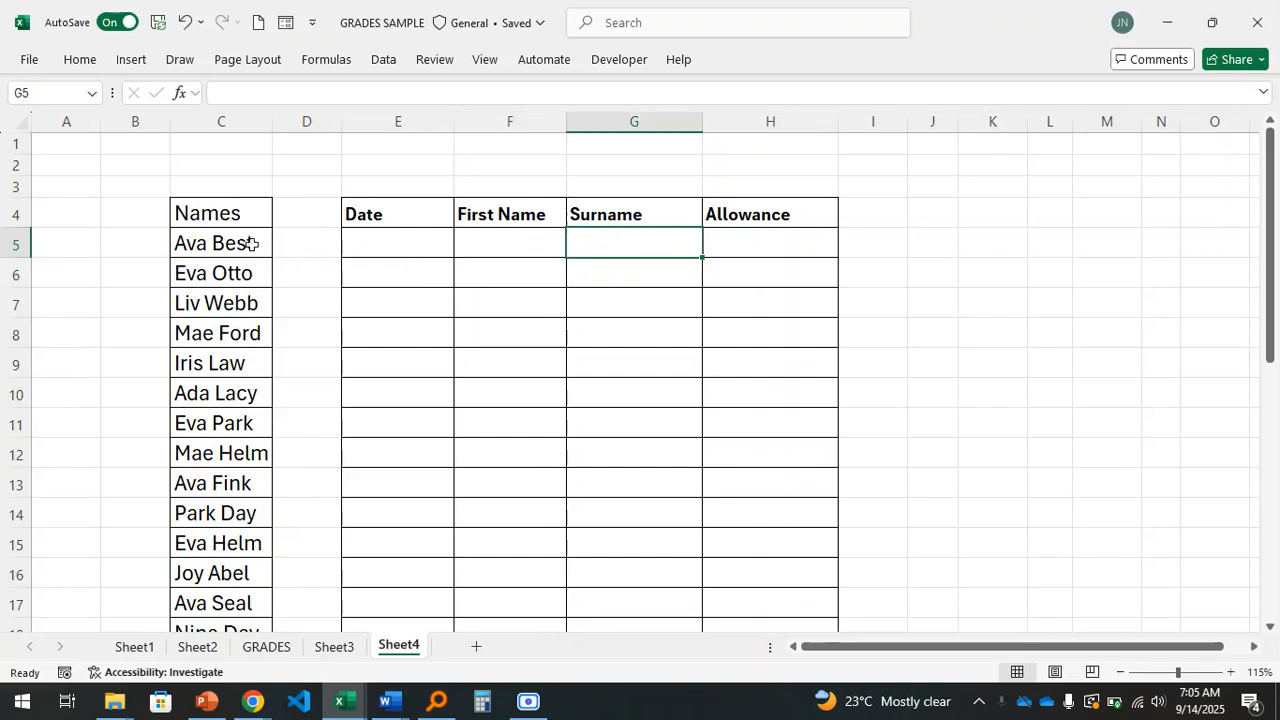
left_click_drag(210, 242, 222, 570)
scroll(284, 478, "up", 4)
scroll(284, 478, "up", 3)
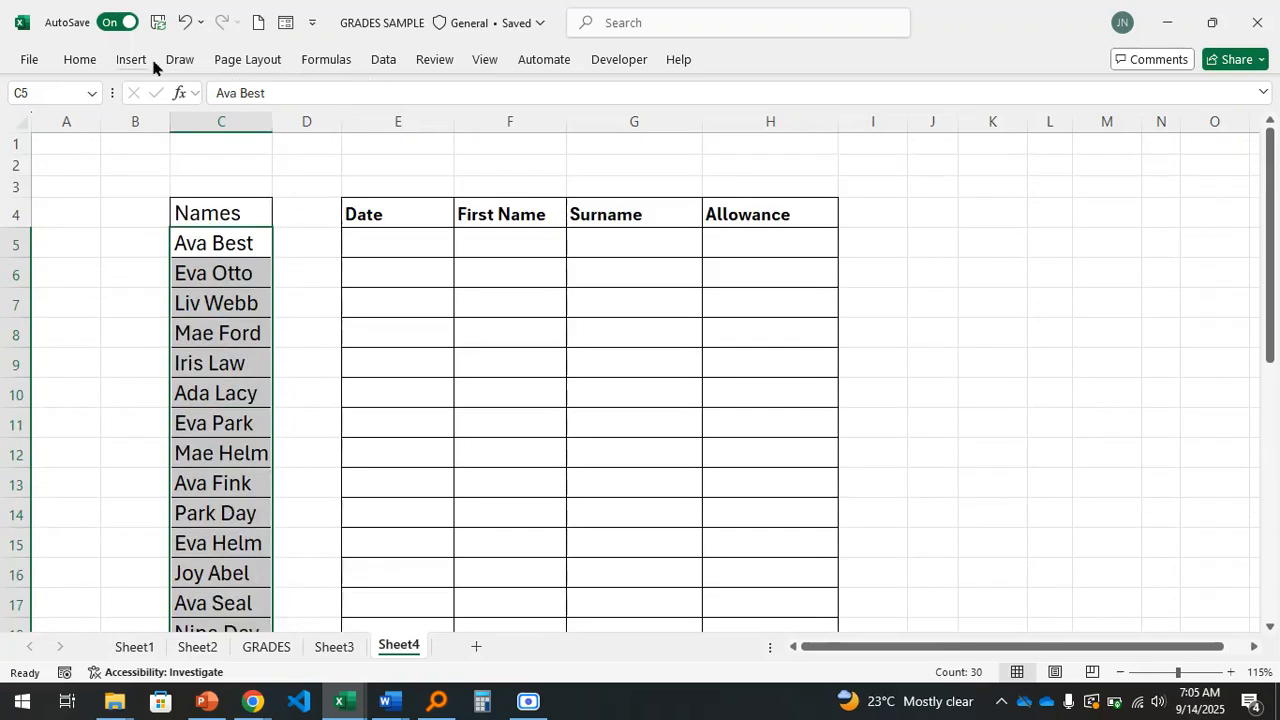
left_click(384, 60)
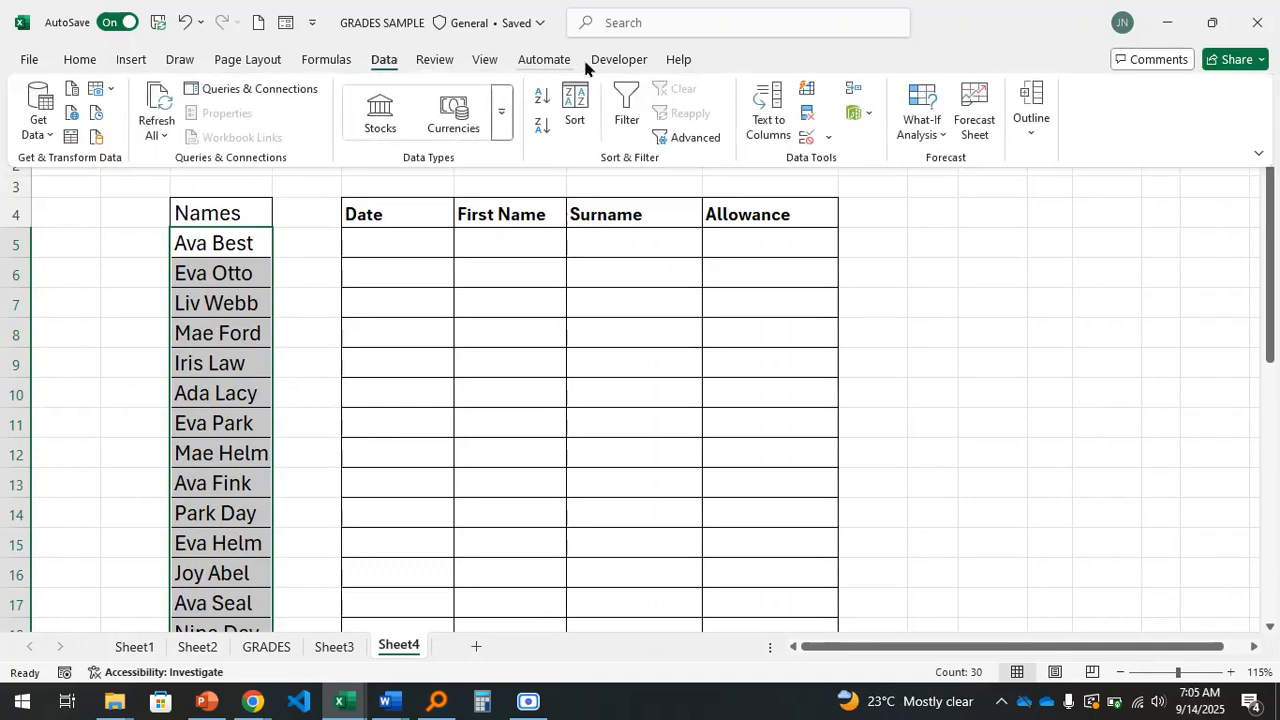
left_click(767, 127)
left_click_drag(716, 177, 652, 165)
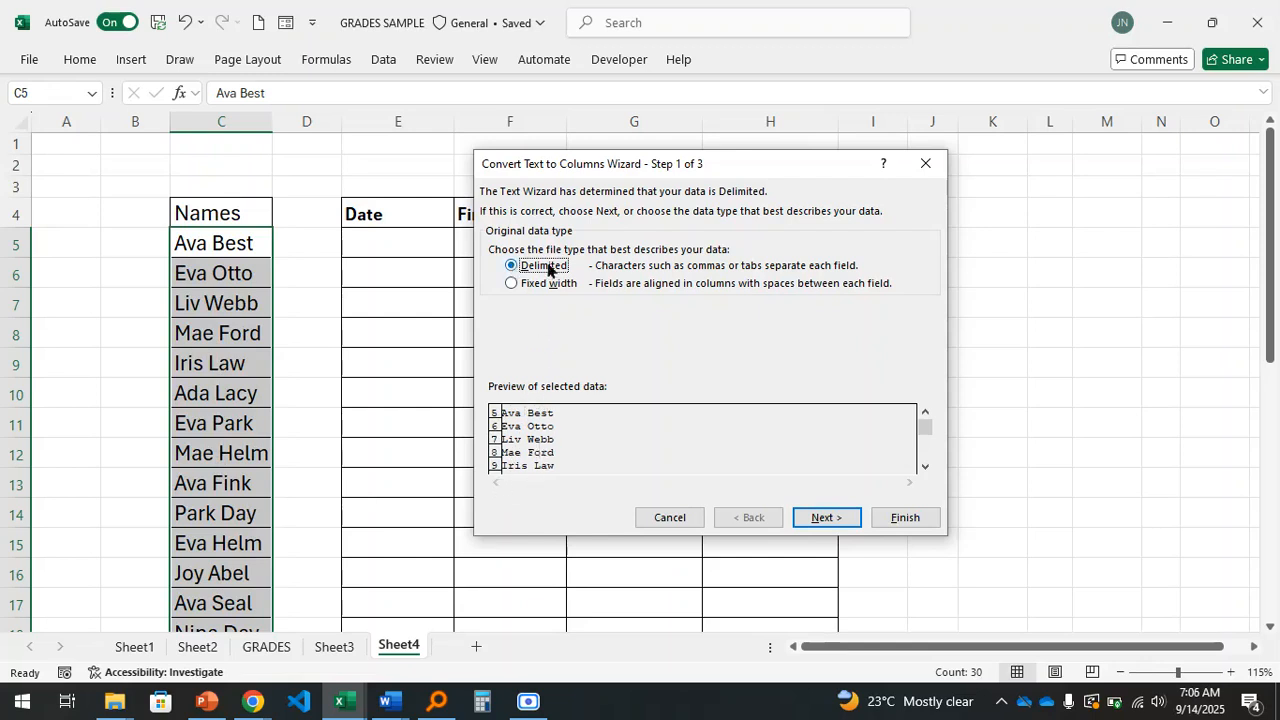
left_click(826, 518)
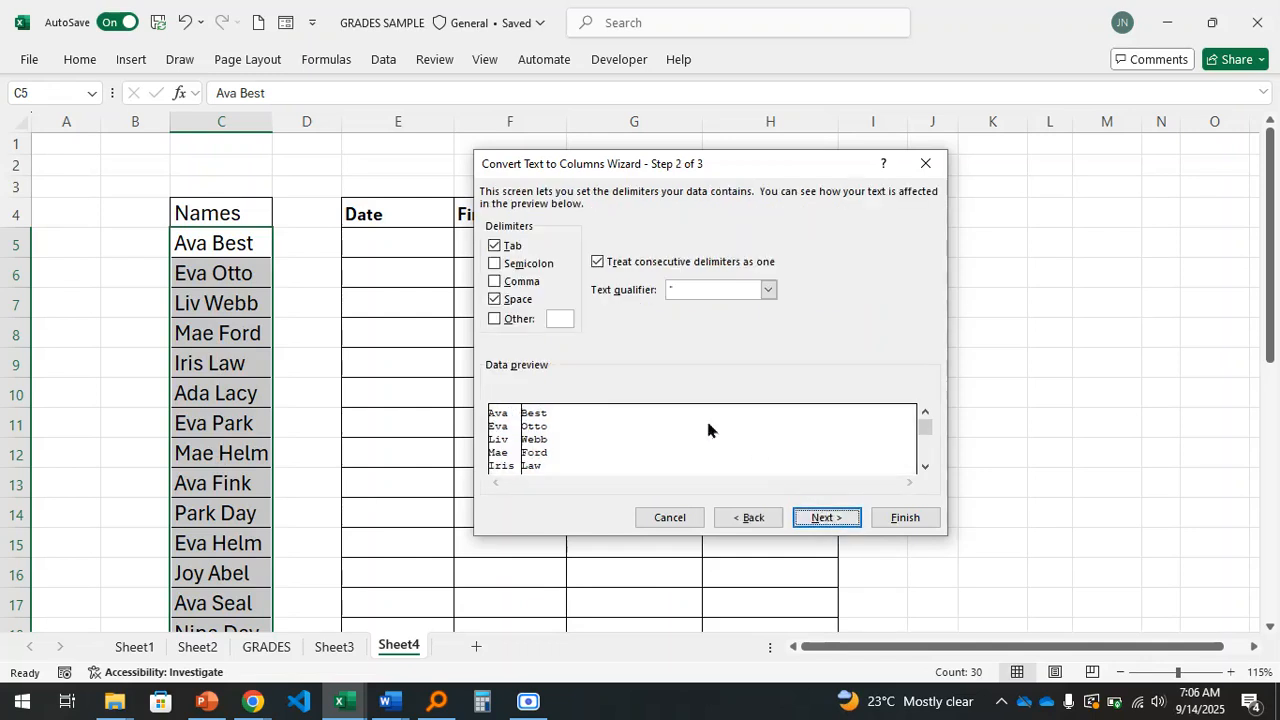
Use Space as a delimiter for splitting the names and continue to the column format settings
left_click(494, 300)
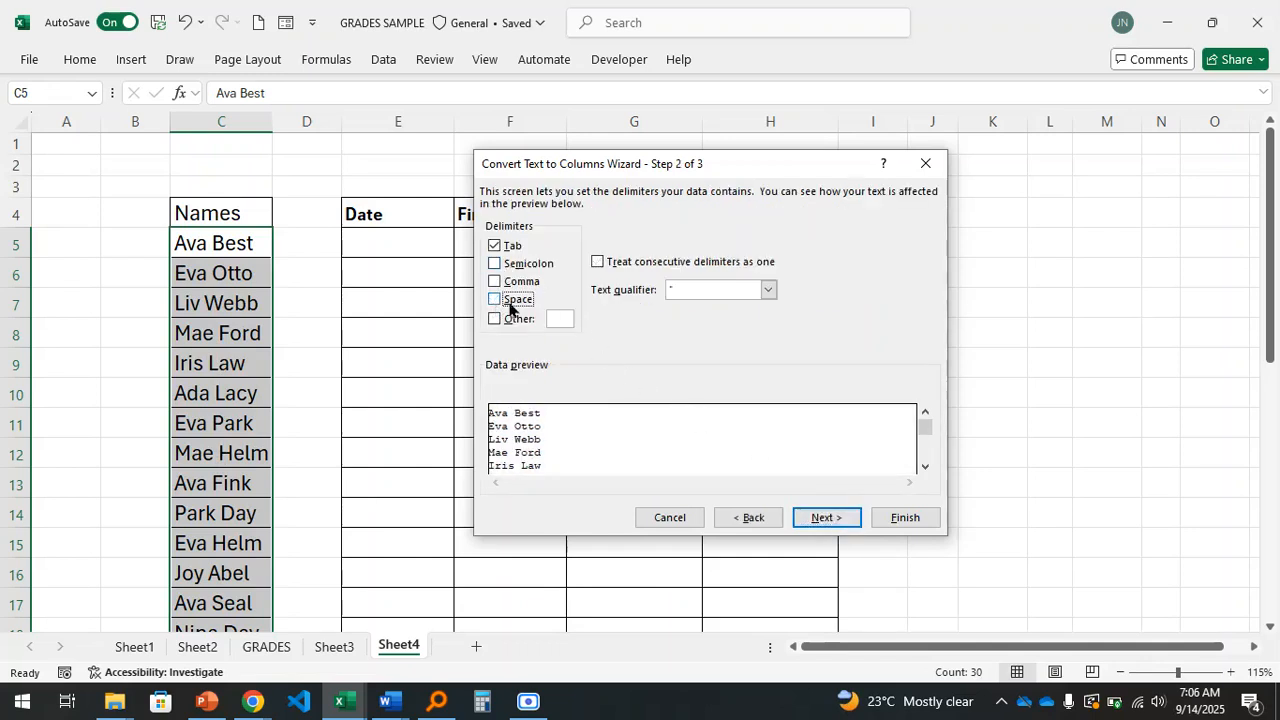
left_click(496, 301)
left_click(826, 517)
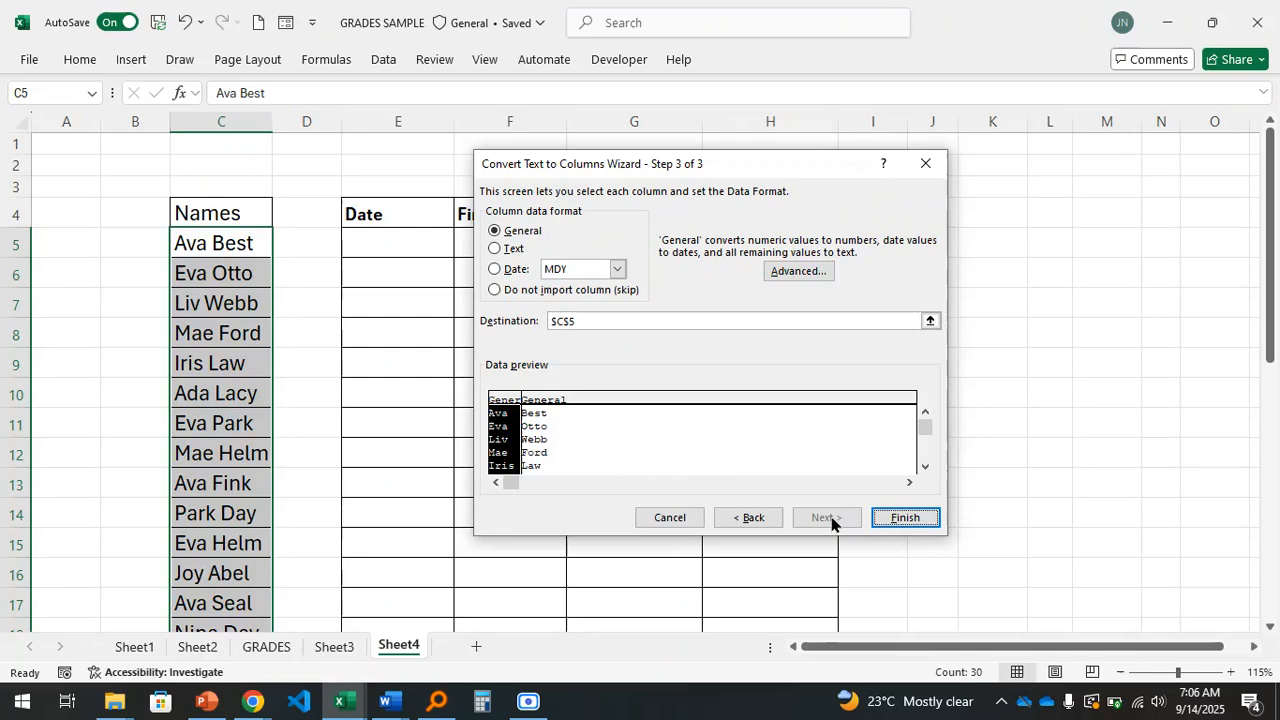
Output the split names starting at F5 with the first column formatted as Text, replacing existing data, and check the filled columns
left_click_drag(679, 174, 774, 195)
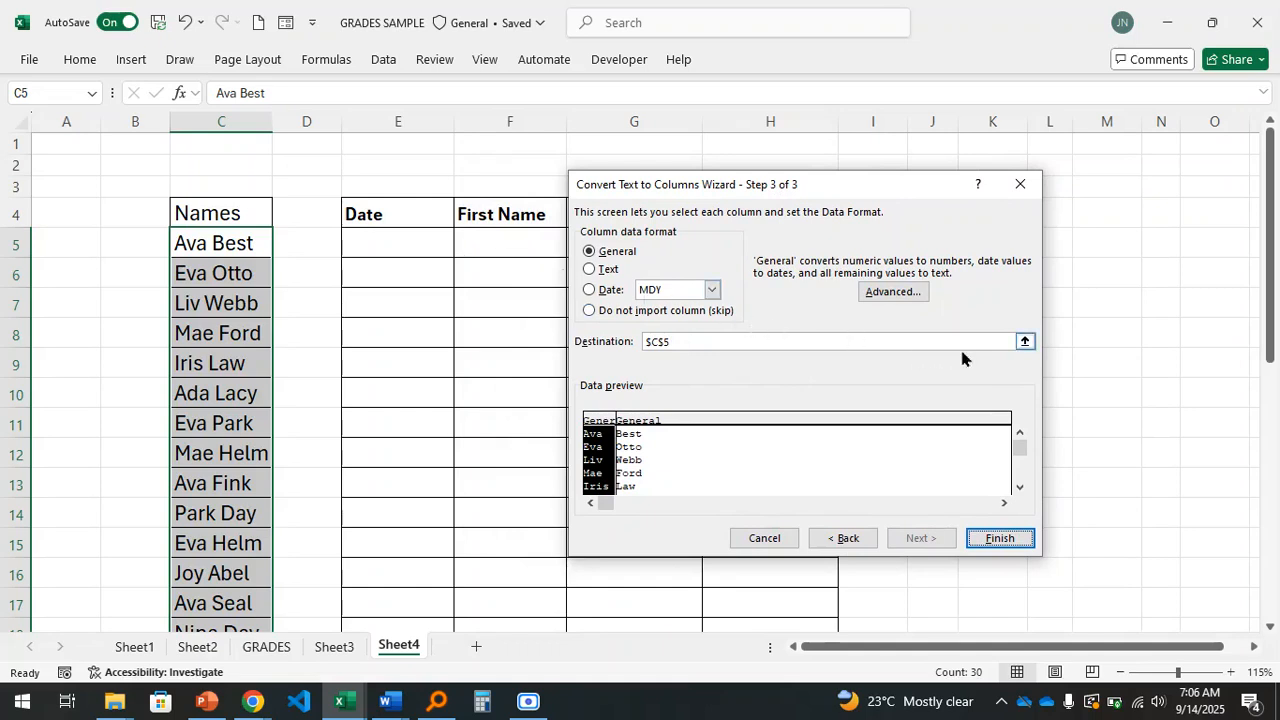
left_click(1024, 343)
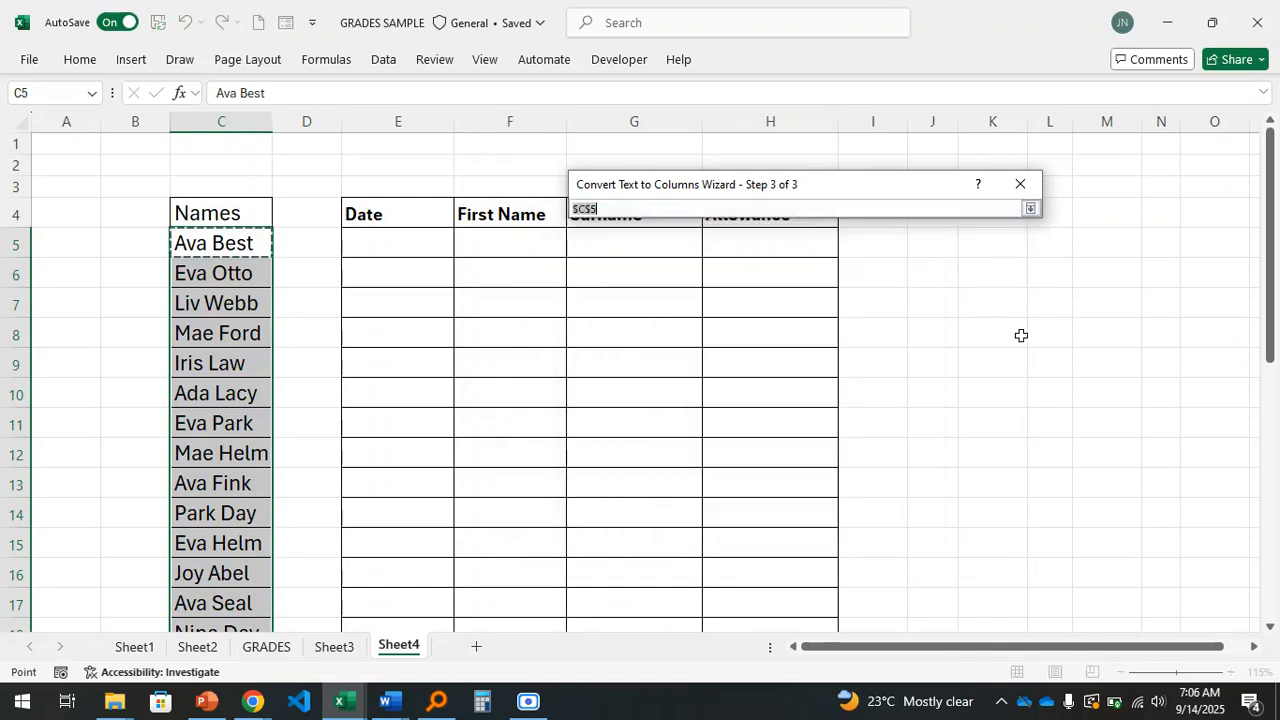
left_click(504, 244)
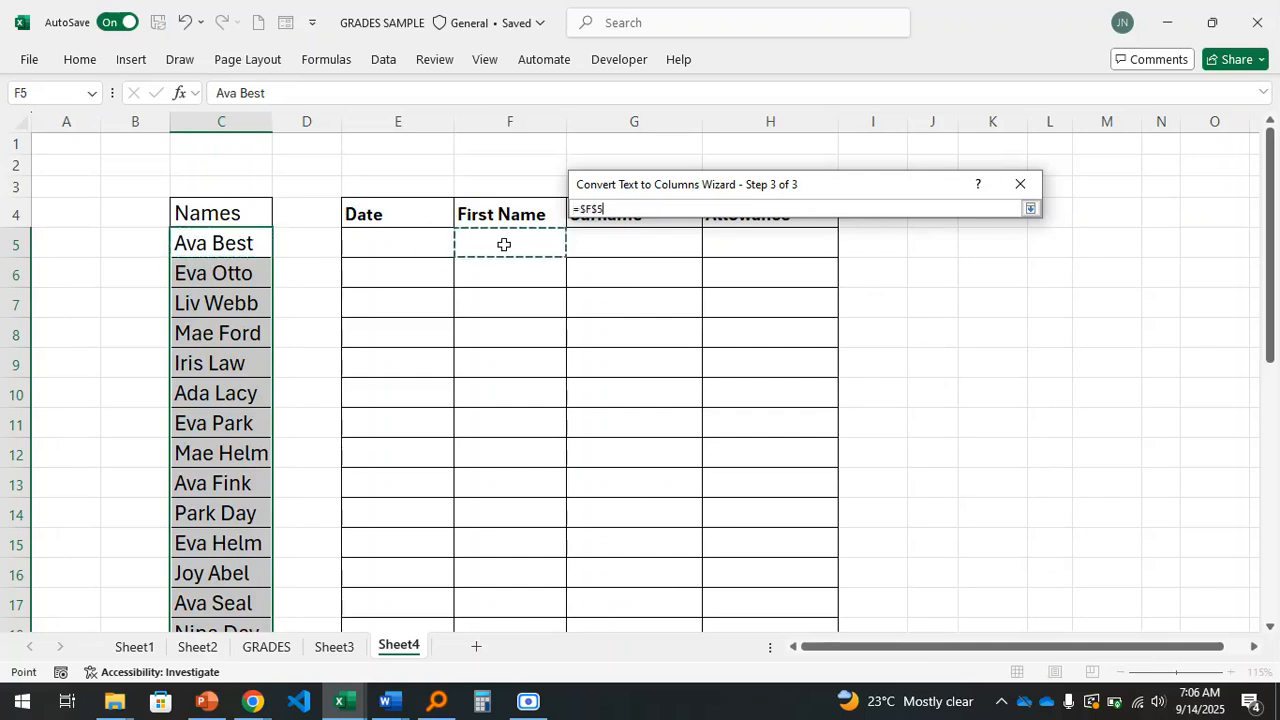
left_click(1030, 208)
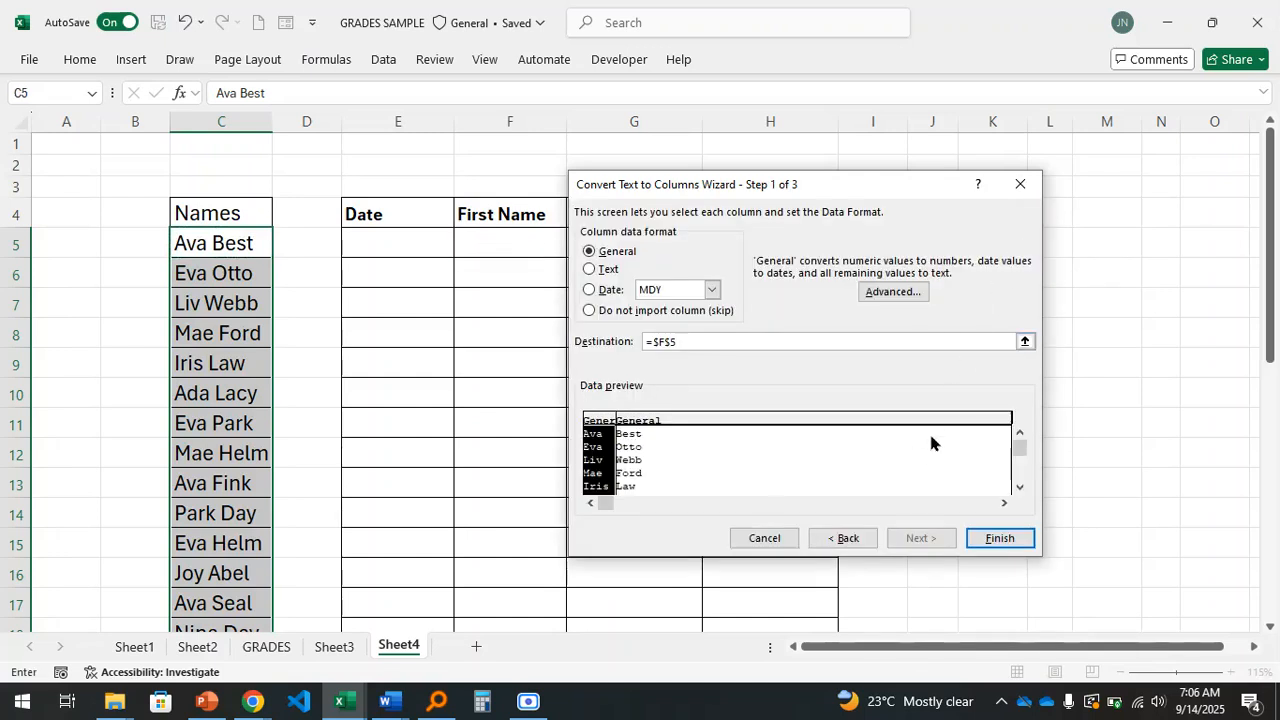
left_click(588, 270)
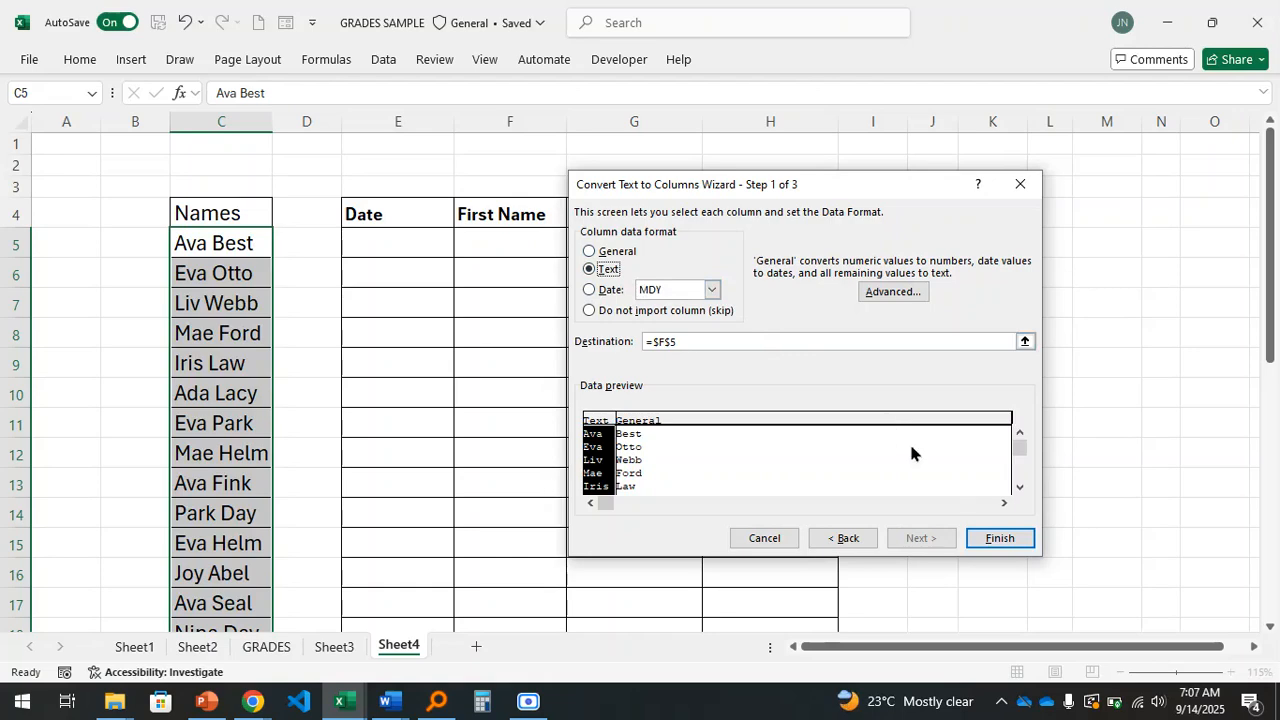
left_click(1000, 538)
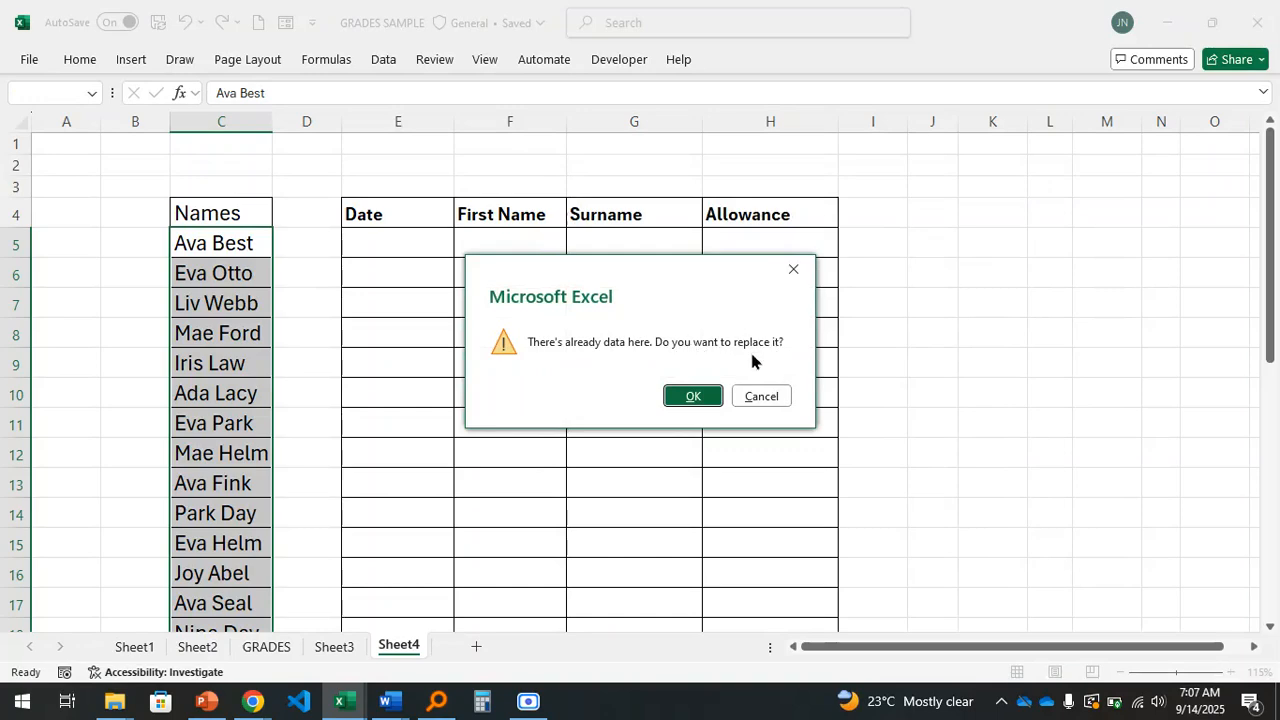
left_click(690, 397)
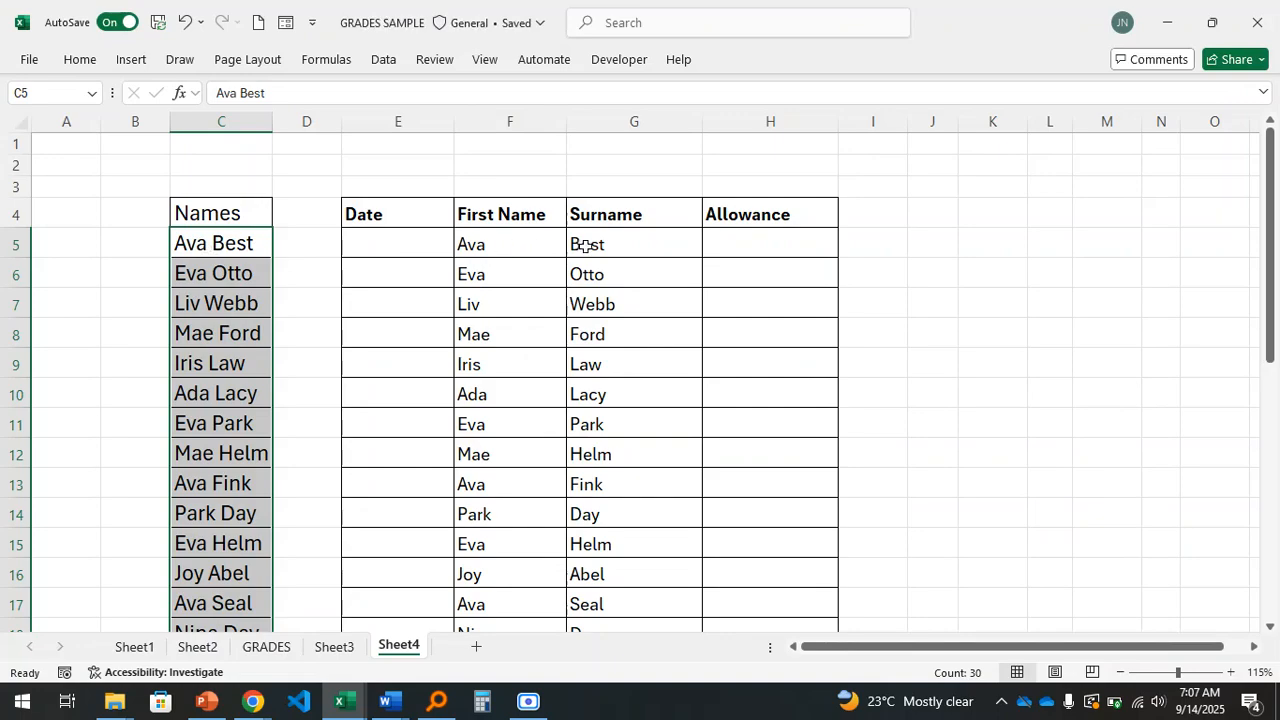
scroll(627, 583, "down", 2)
scroll(627, 583, "down", 6)
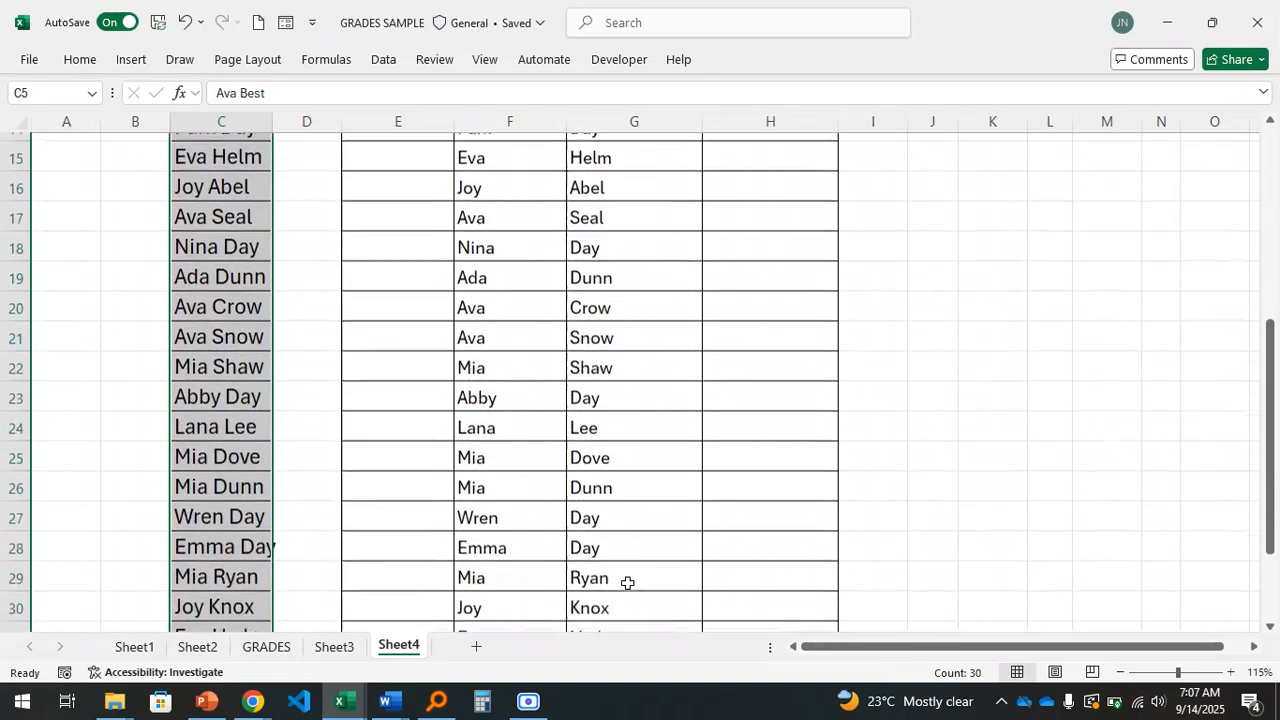
scroll(627, 583, "up", 2)
scroll(627, 583, "up", 7)
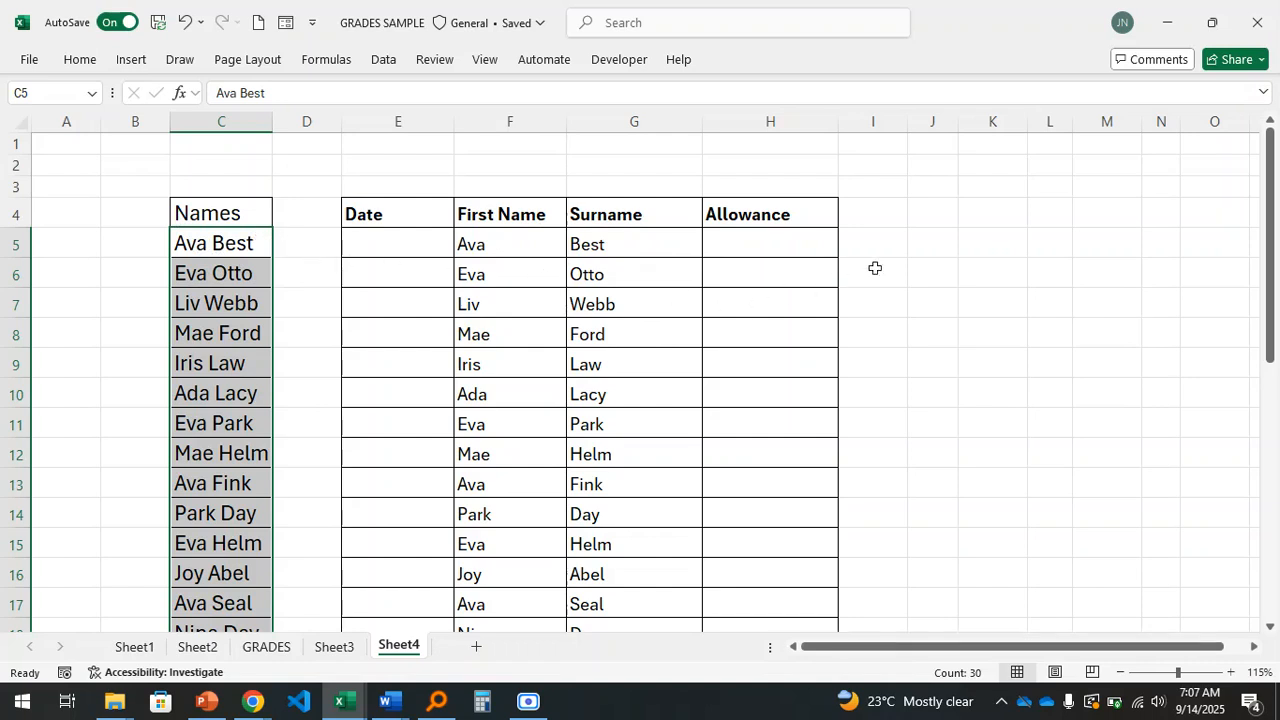
Widen column K slightly
left_click(982, 245)
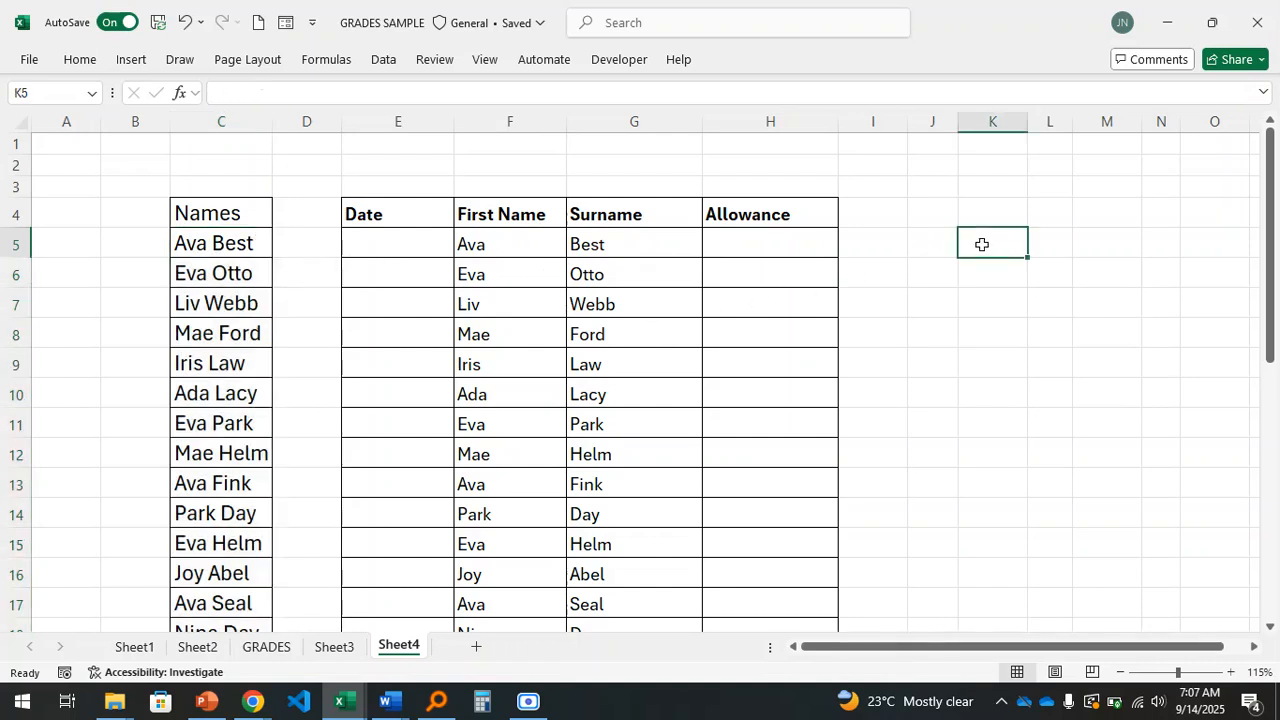
left_click_drag(1028, 121, 1045, 121)
left_click(1020, 340)
Enter =CONCAT(F5," ",G5) in K5 to join the first name and surname with a space
left_click(992, 245)
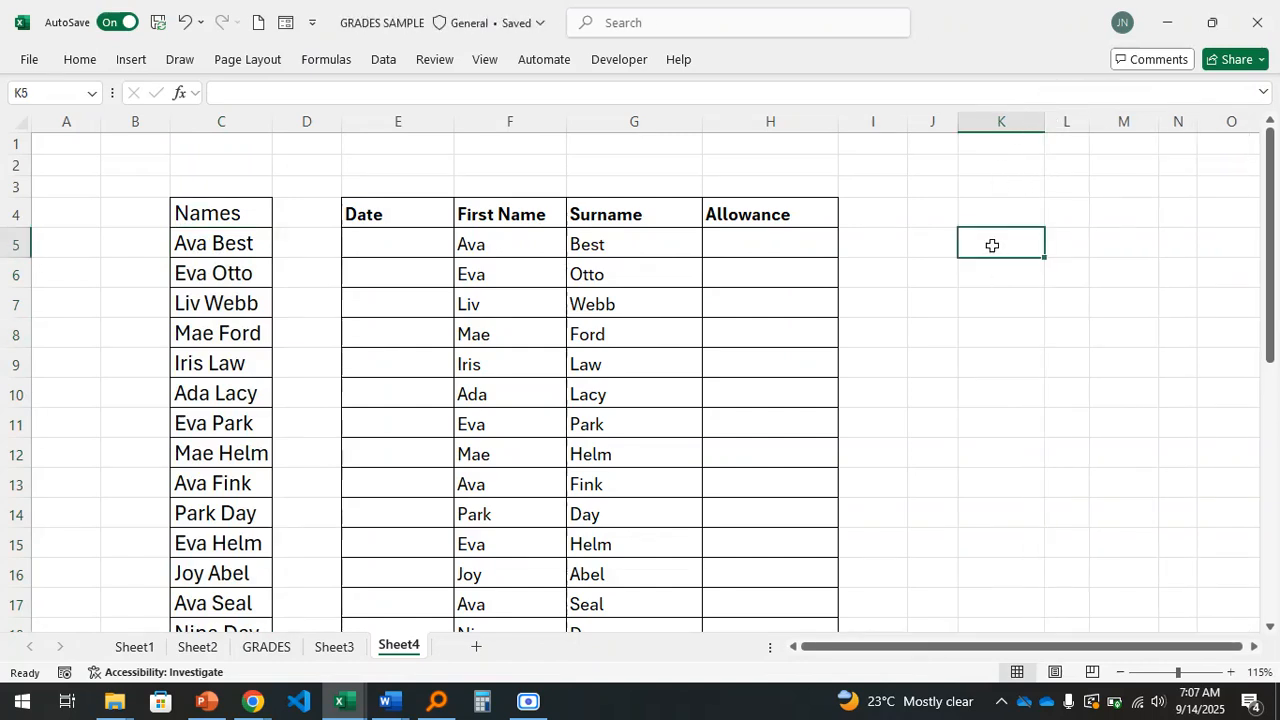
type("=co")
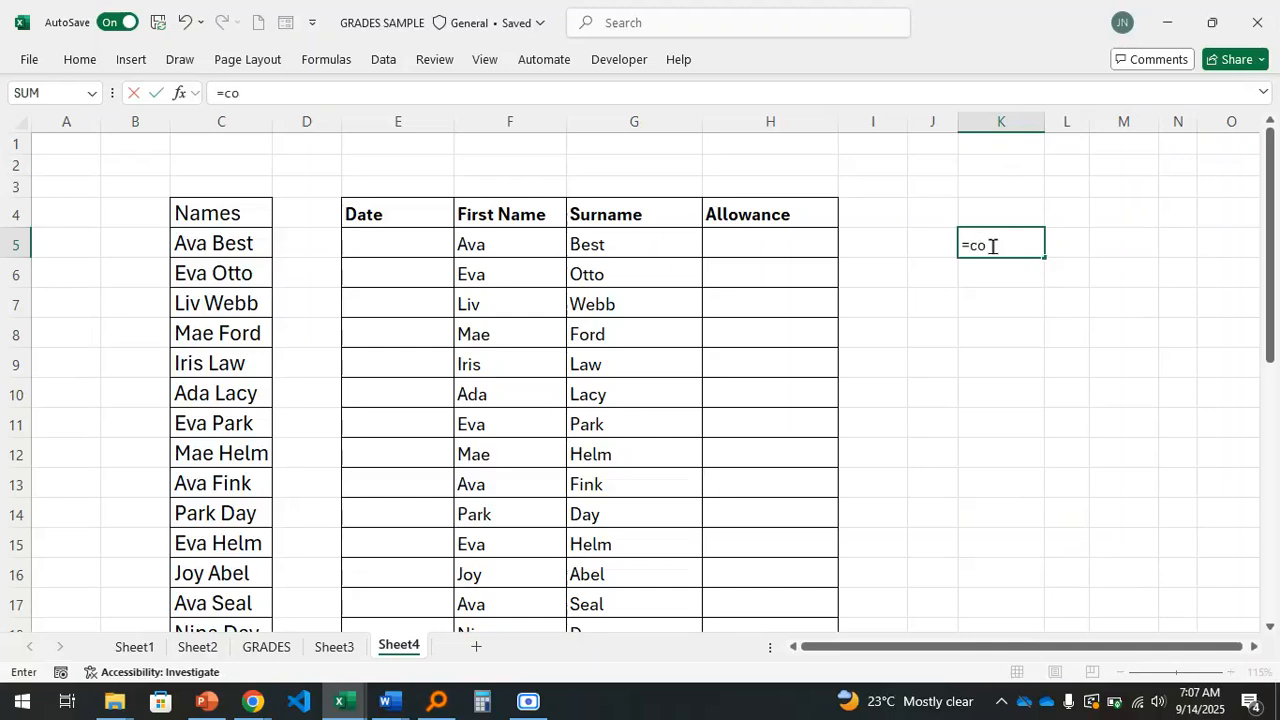
type("nca")
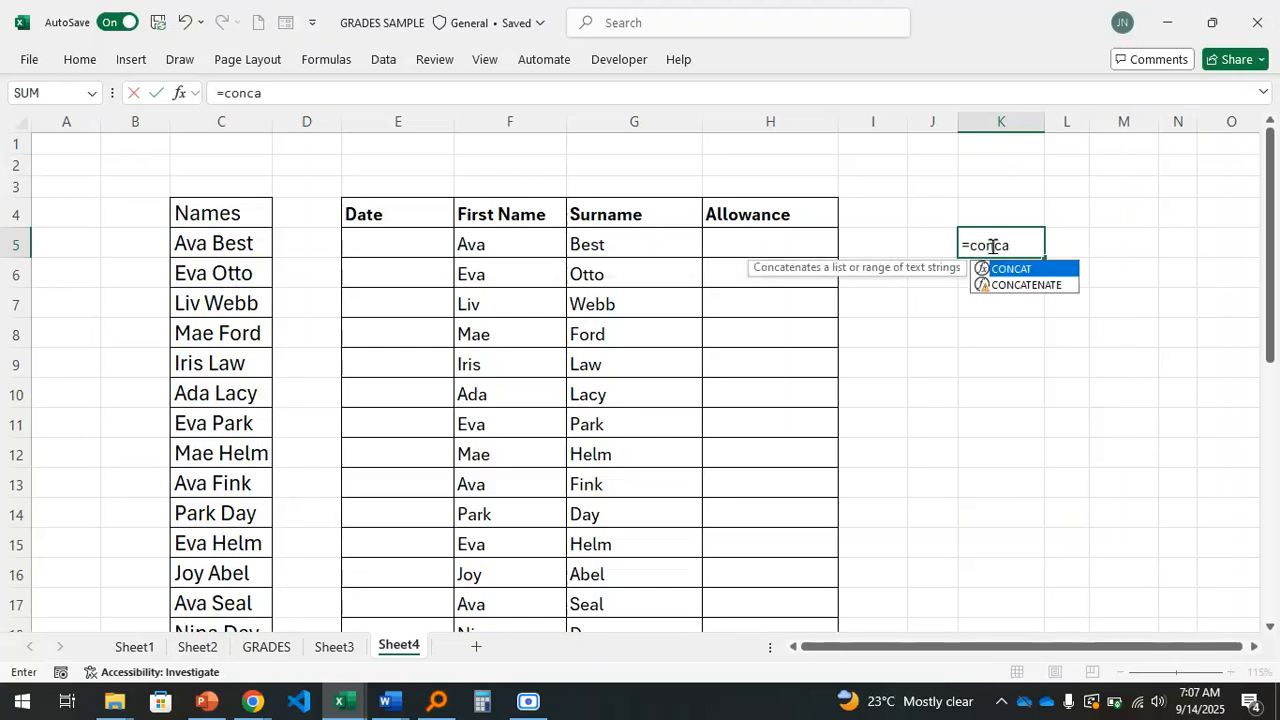
double_click(1022, 270)
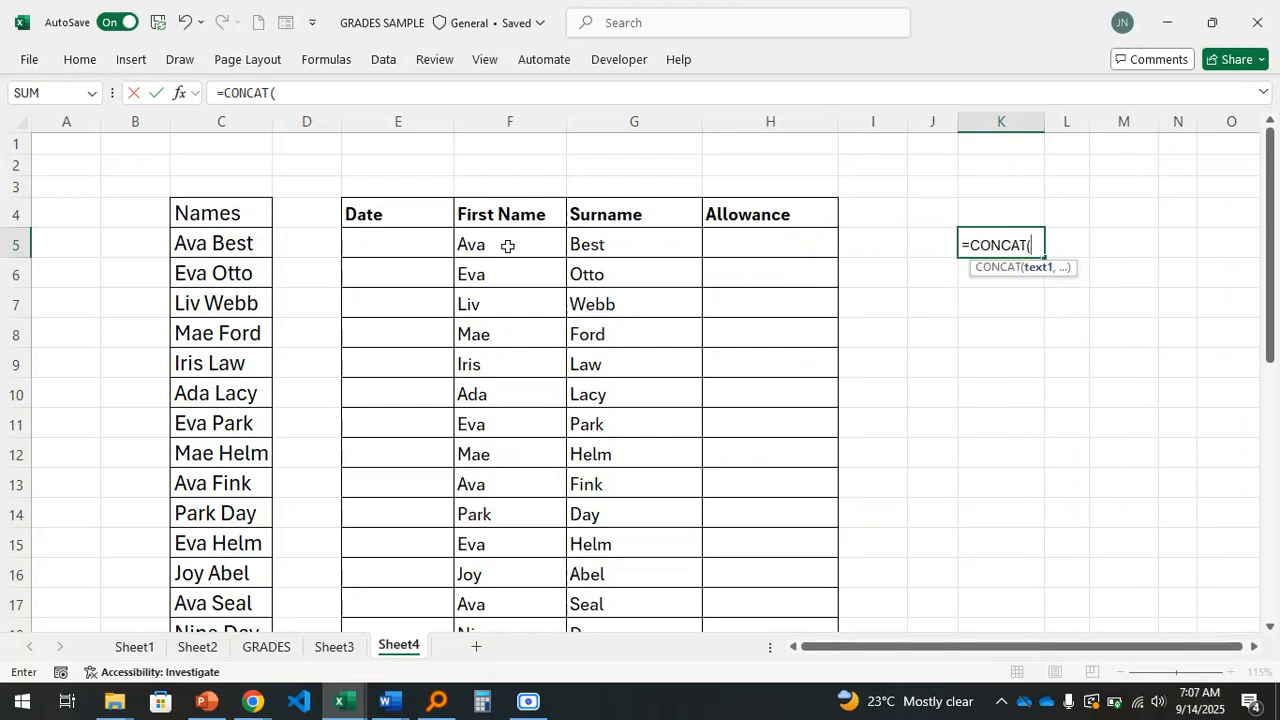
left_click(508, 246)
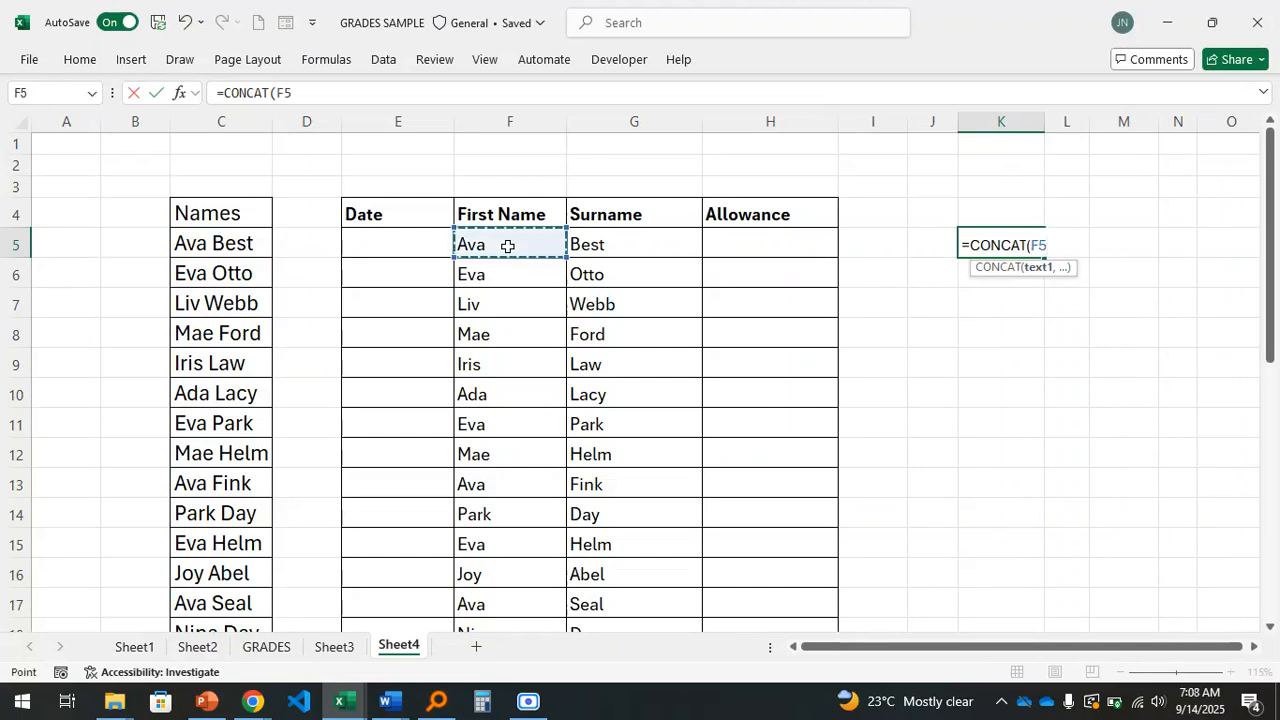
type(",")
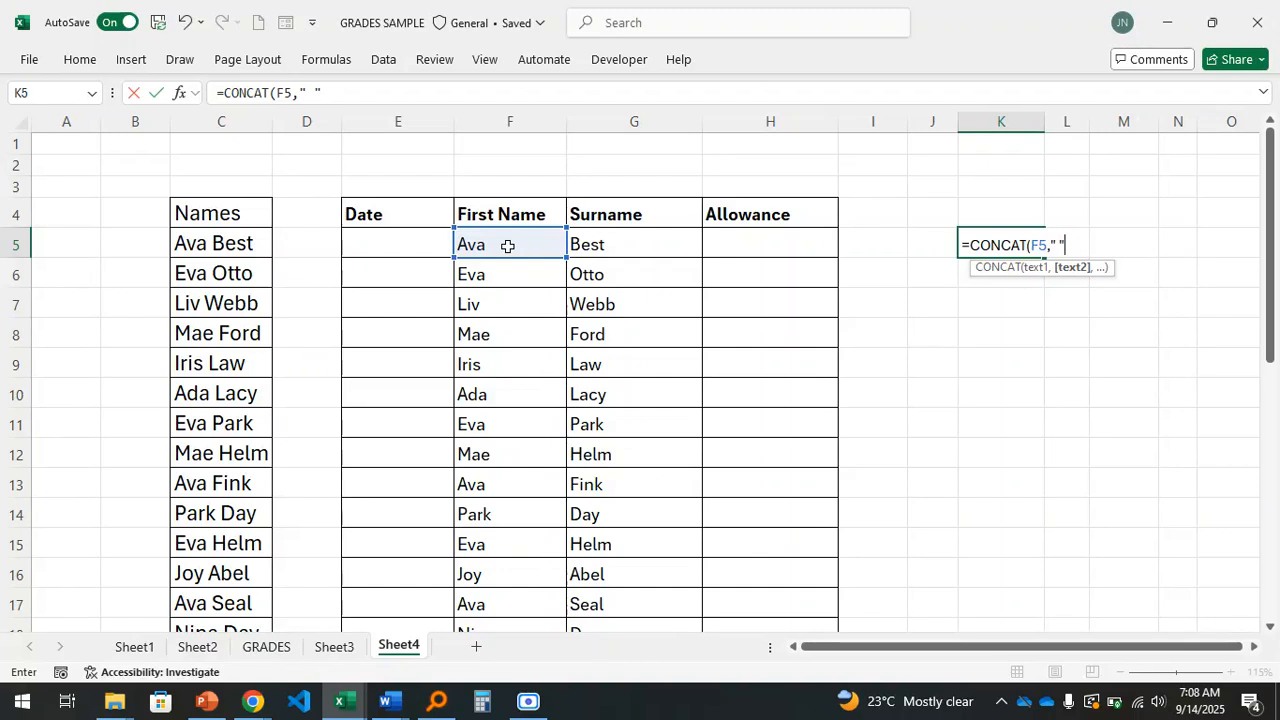
type(",")
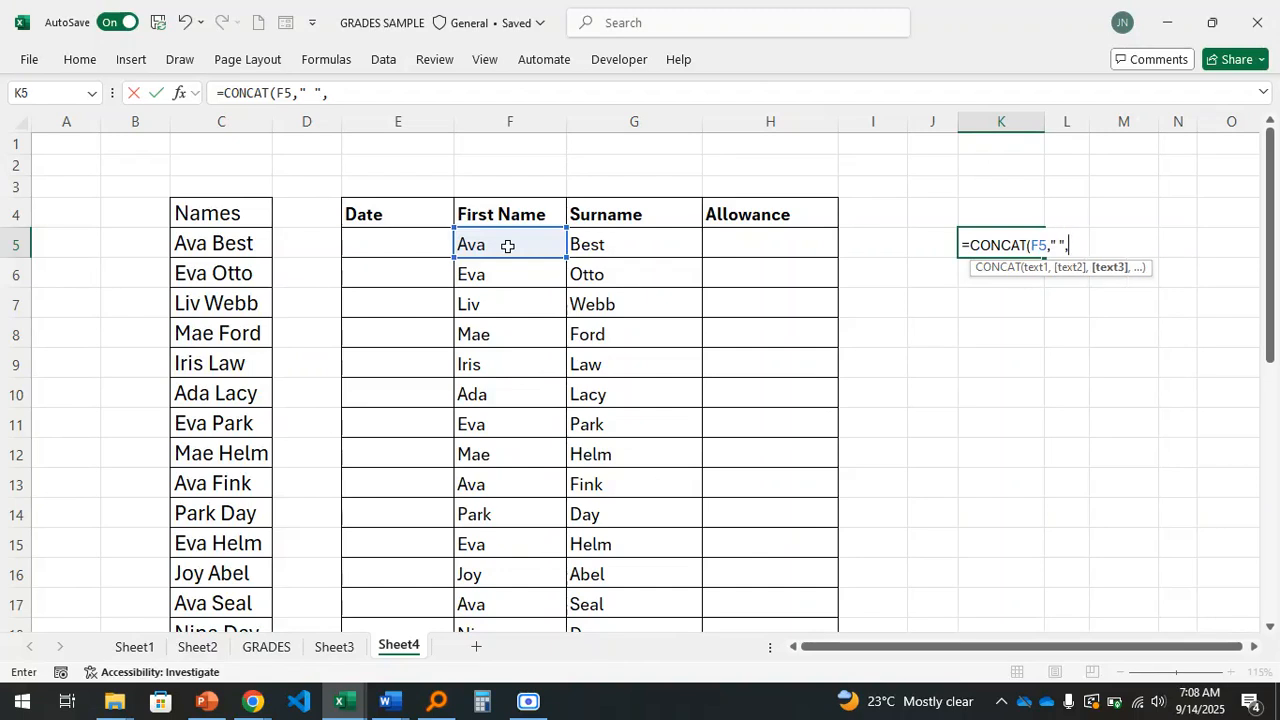
left_click(638, 249)
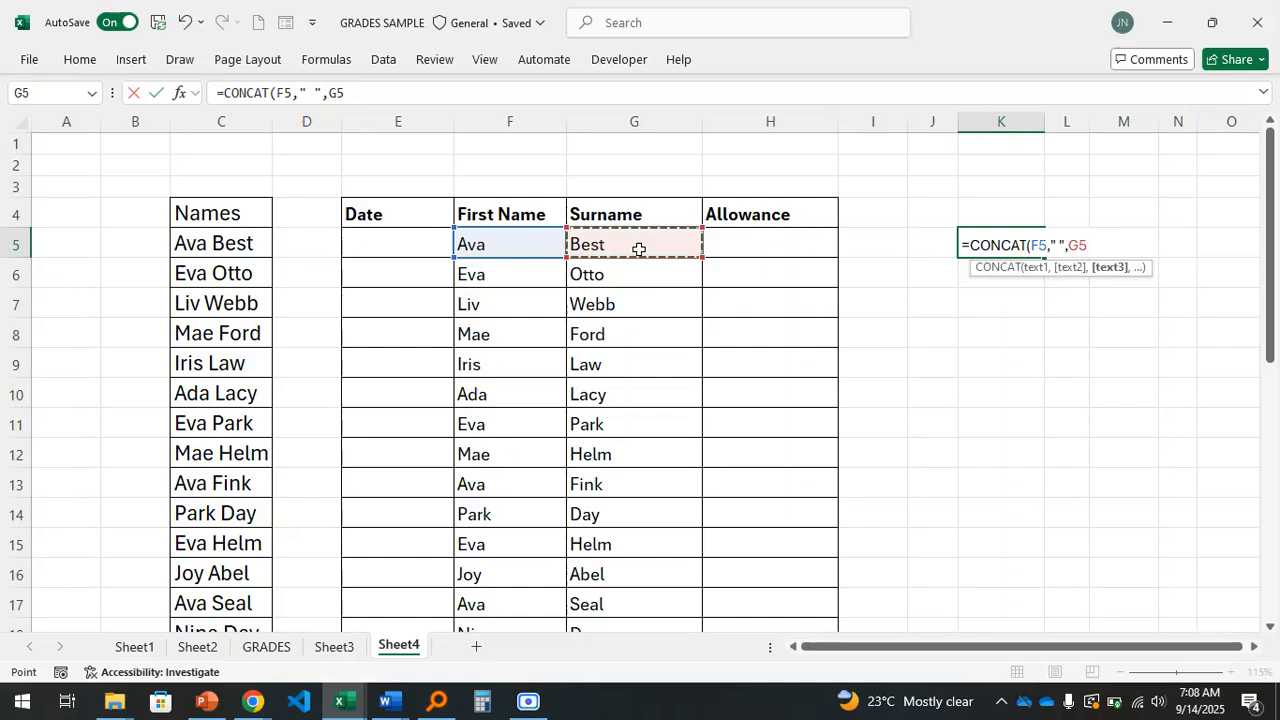
type(")")
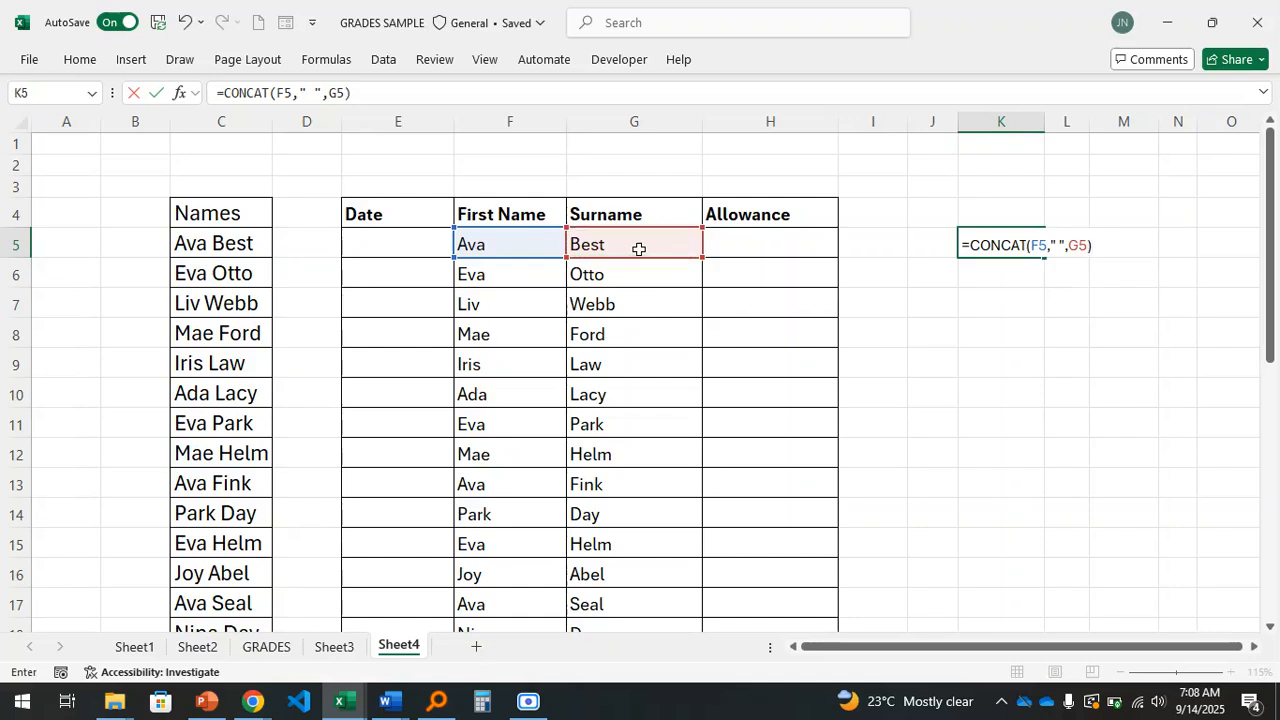
key("Return")
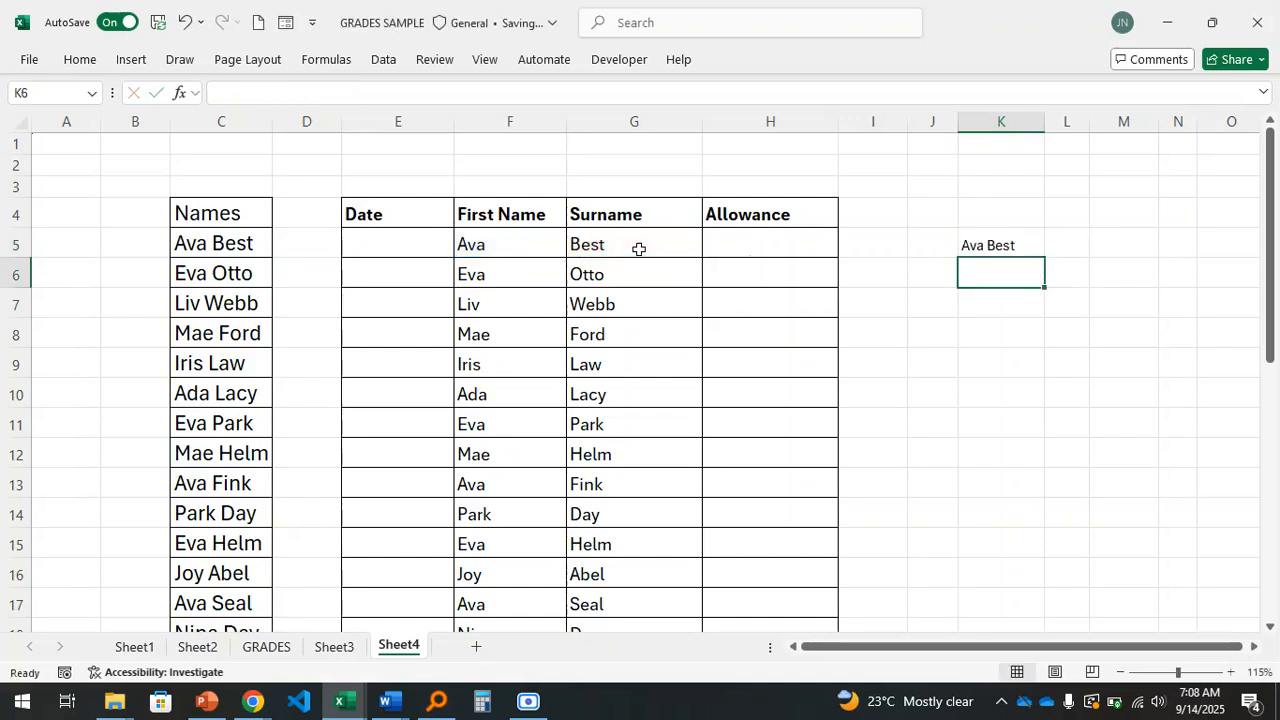
Fill the CONCAT formula from K5 down to K34
left_click(980, 242)
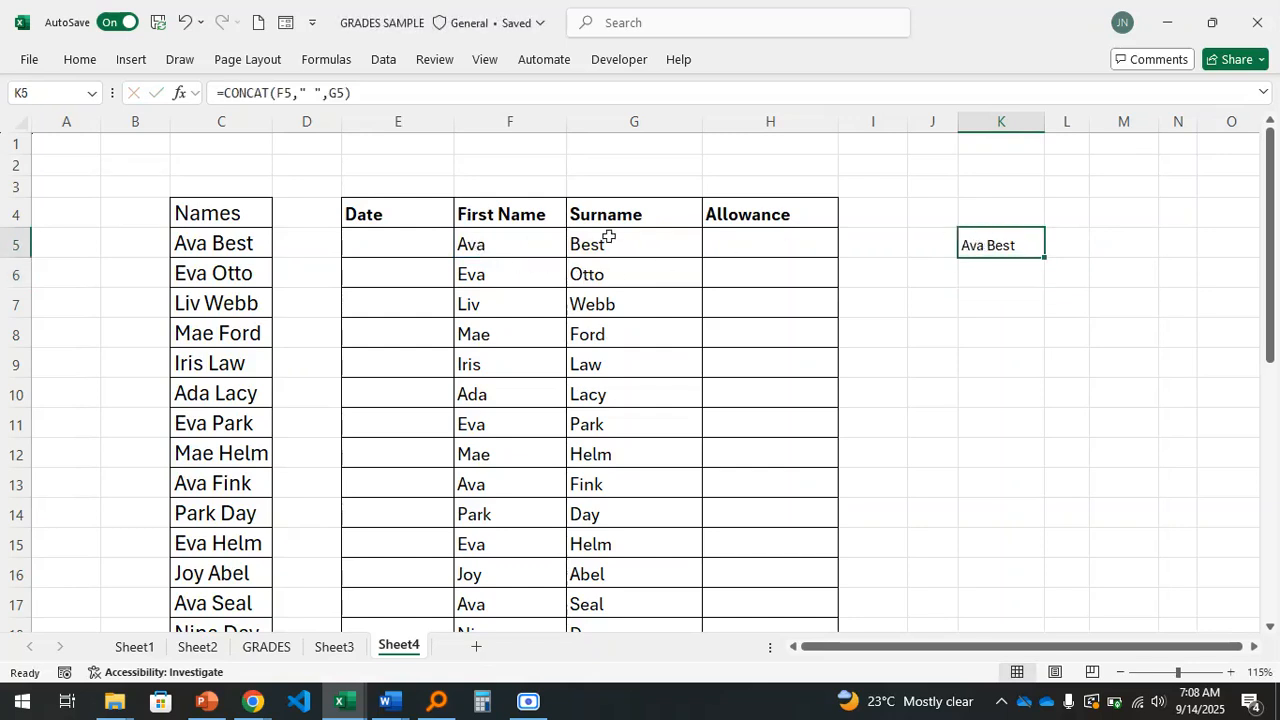
left_click_drag(1047, 259, 1034, 582)
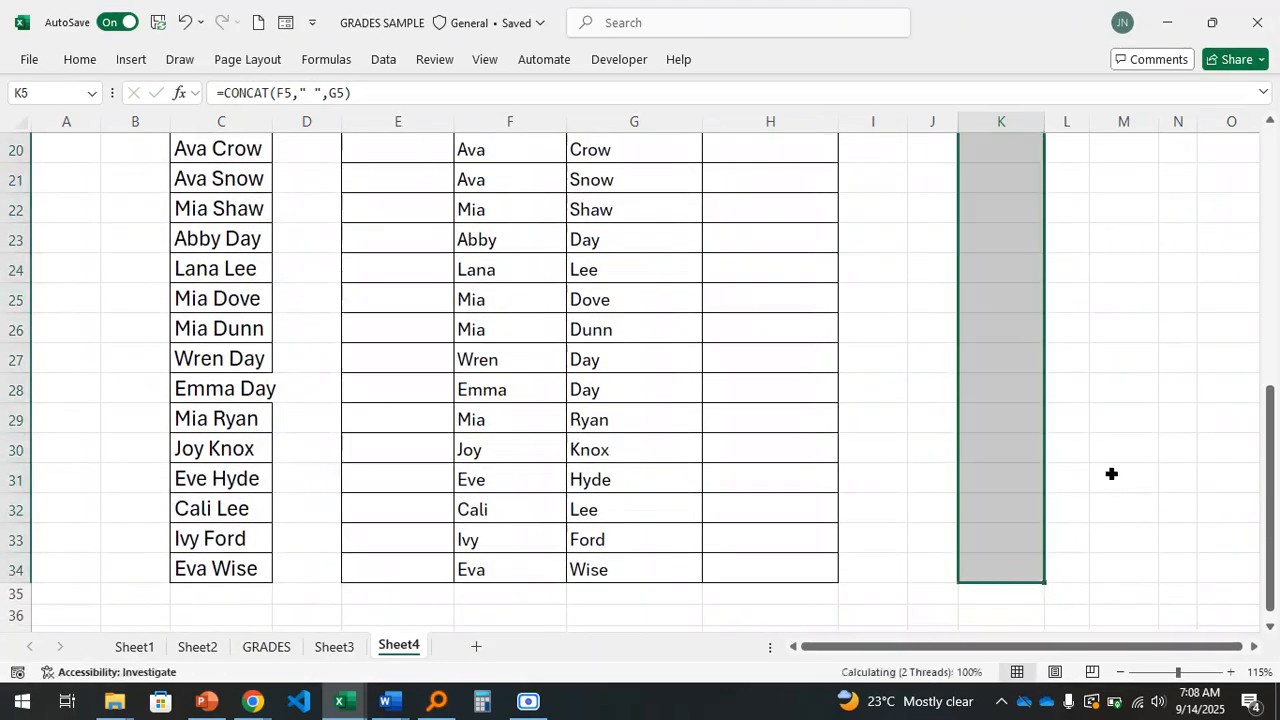
scroll(1110, 456, "up", 5)
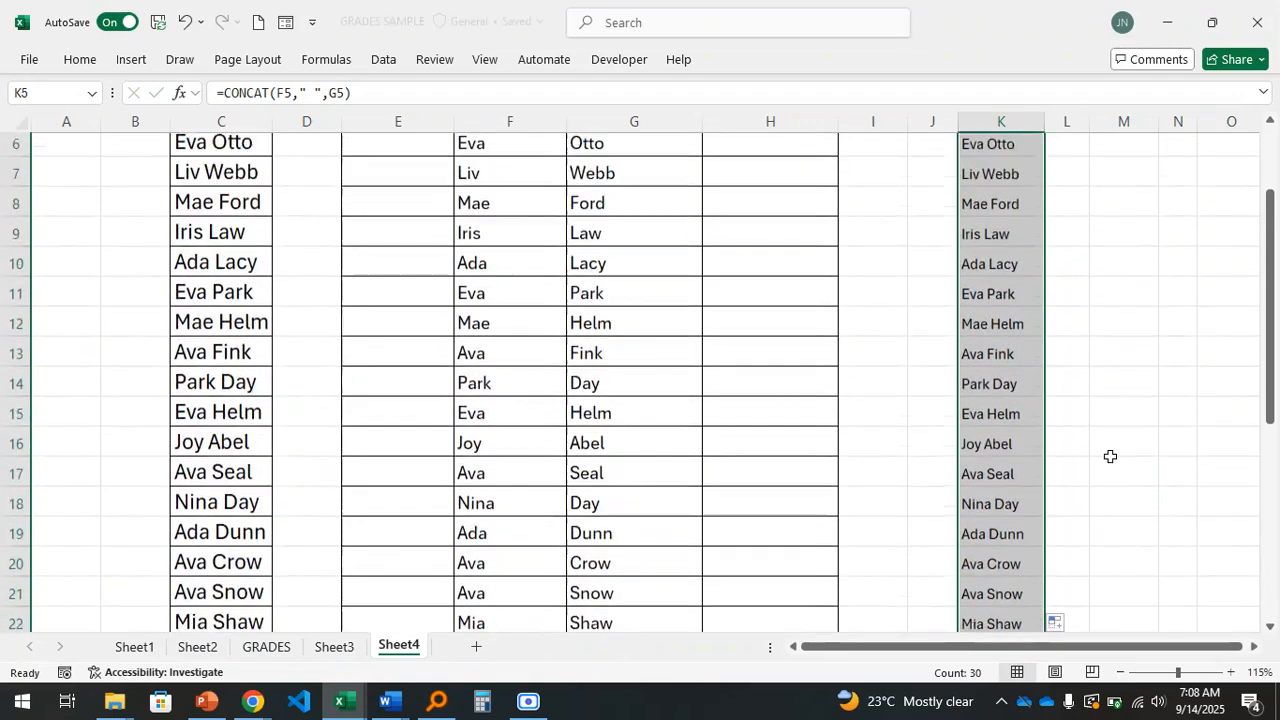
scroll(1110, 456, "up", 2)
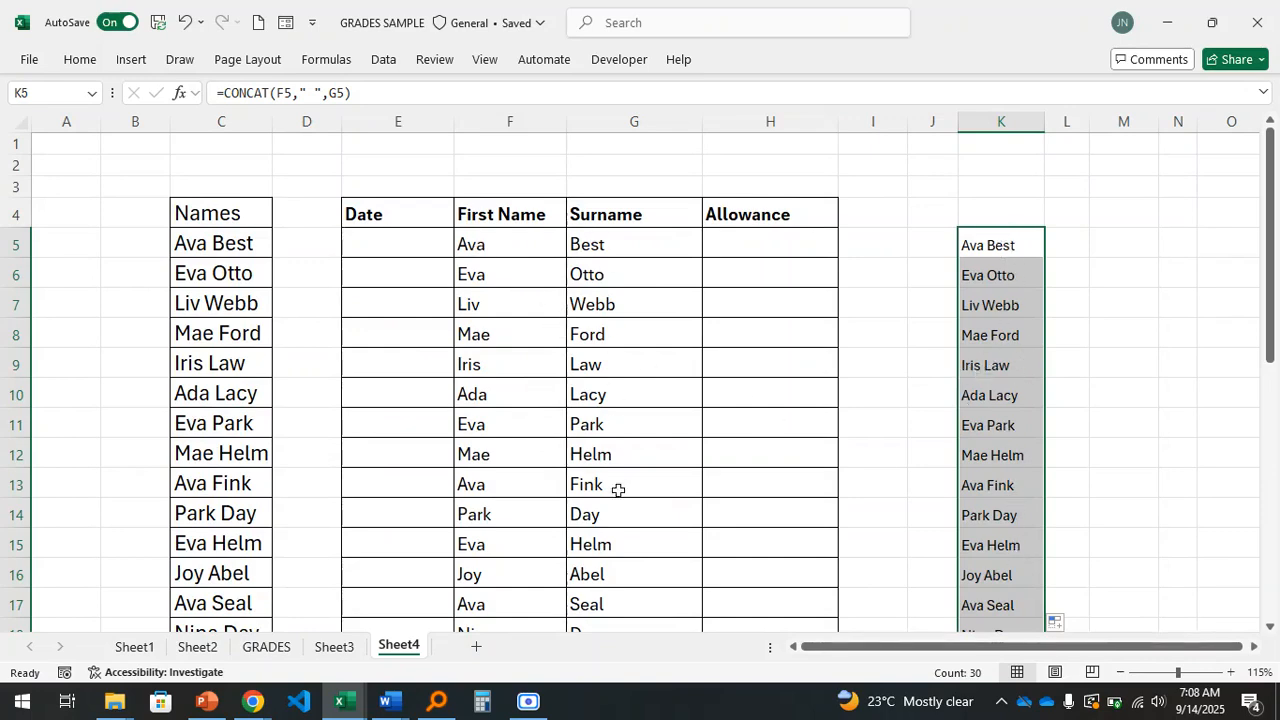
Delete the joined names in K5:K34
left_click(1159, 348)
left_click_drag(1011, 243, 1011, 604)
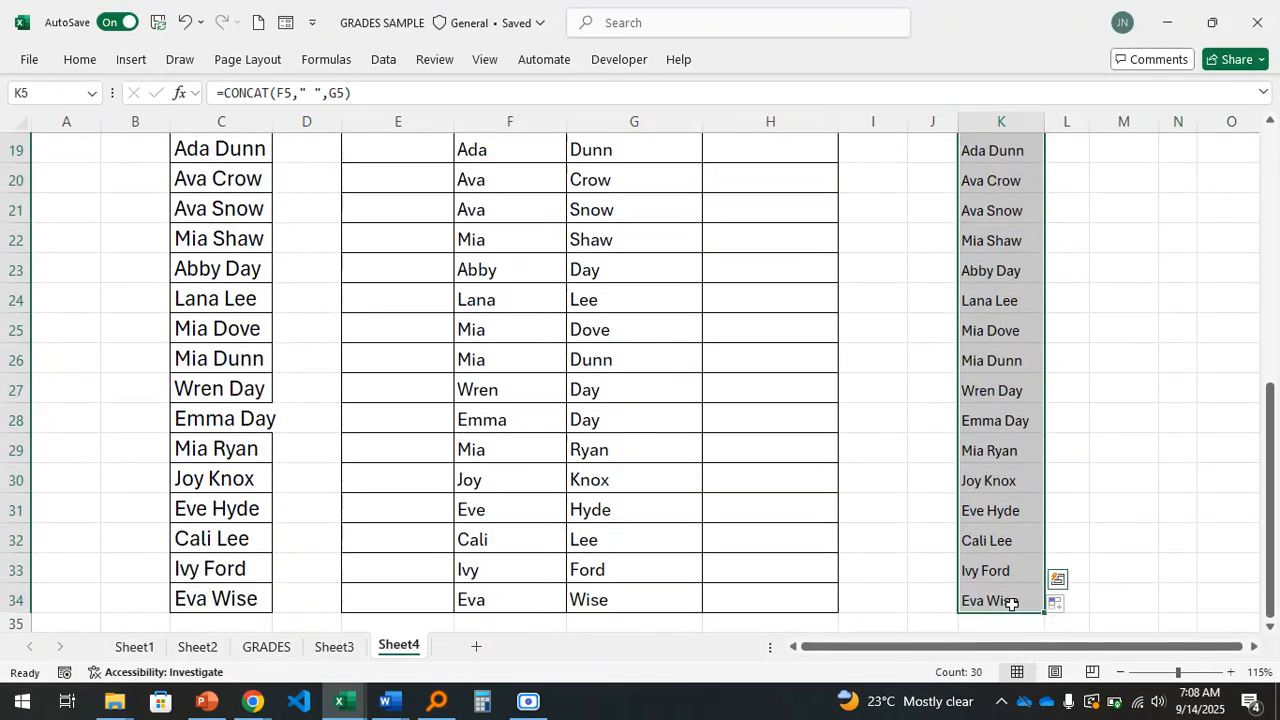
key("Delete")
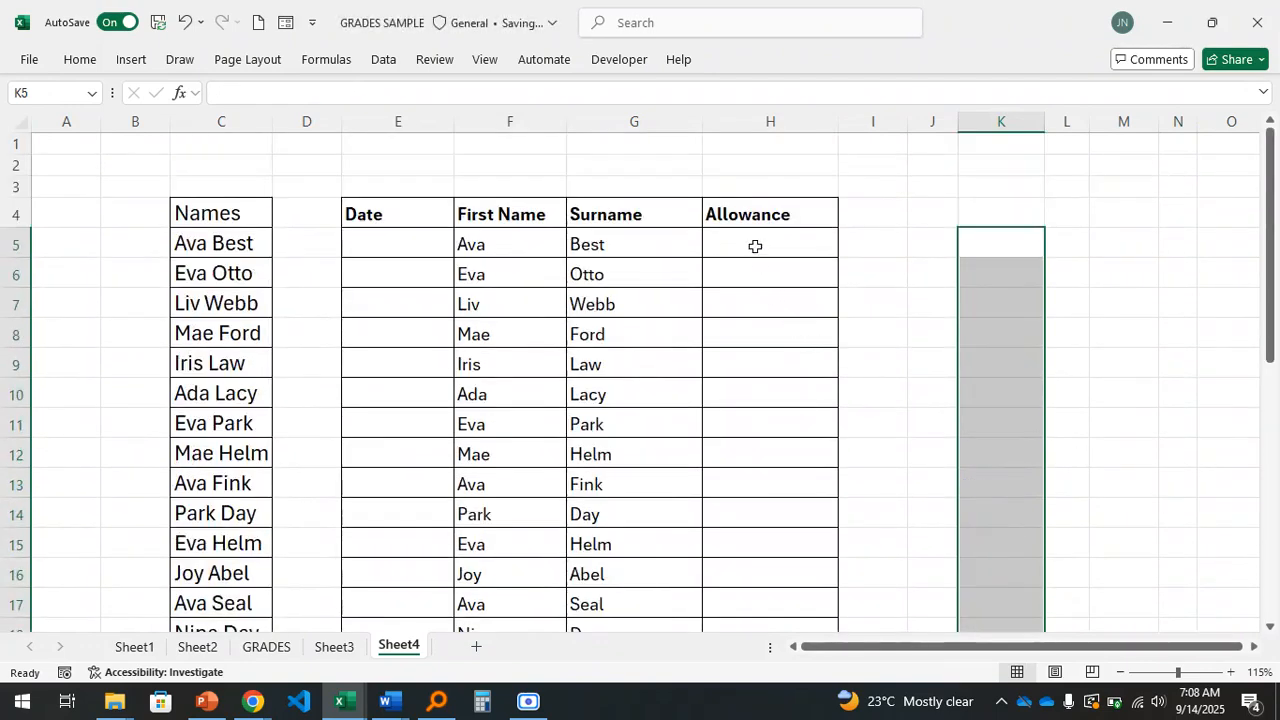
Enter =RANDBETWEEN(40000,120000) in K5 to generate a random allowance amount
left_click(755, 246)
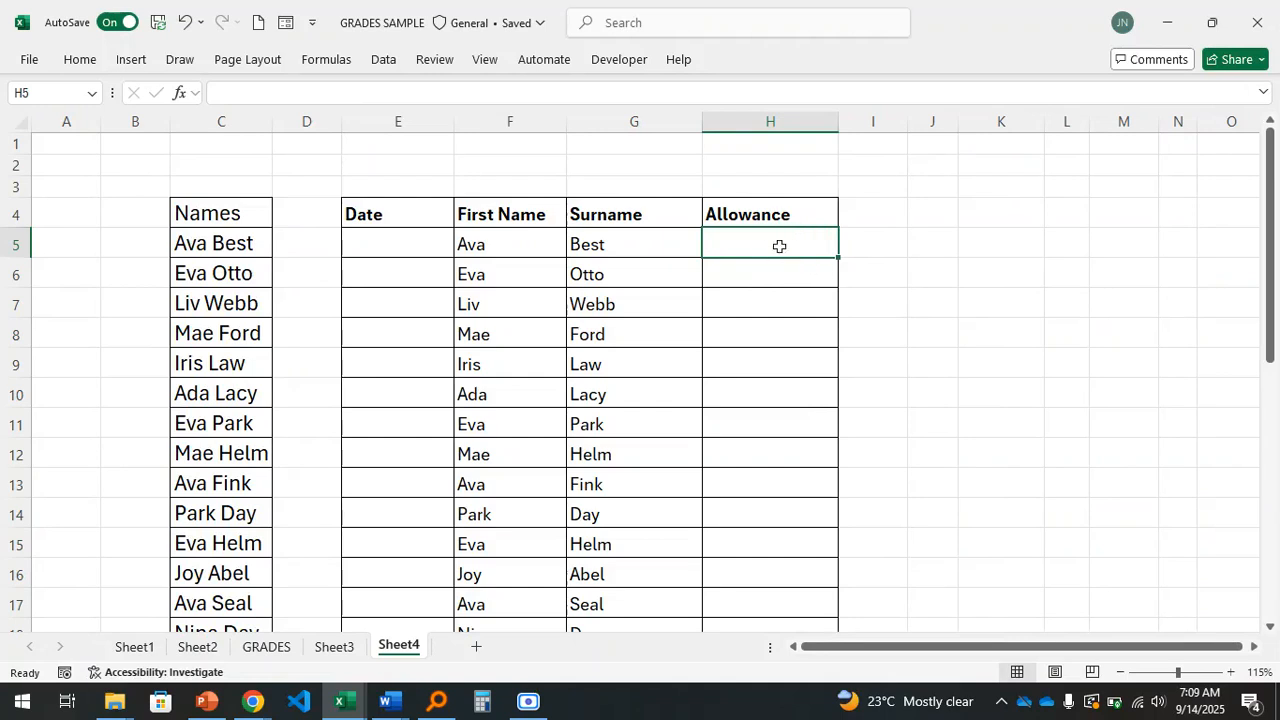
left_click(992, 242)
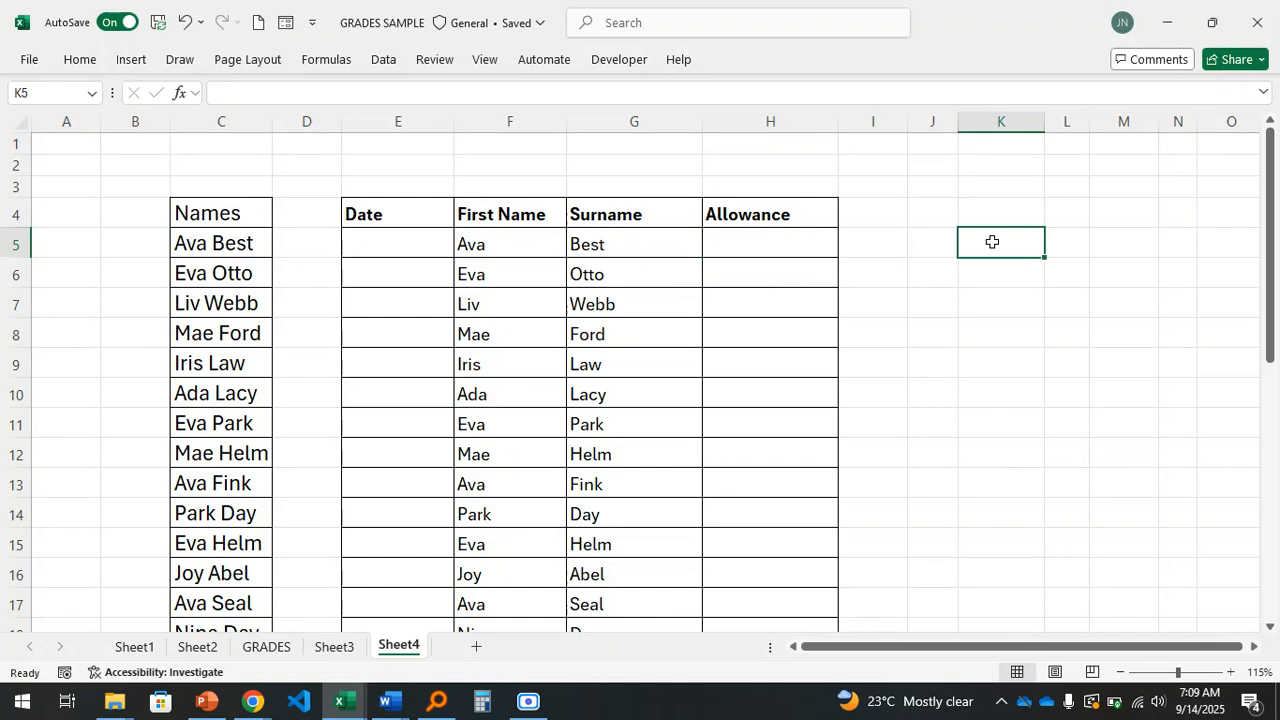
type("=")
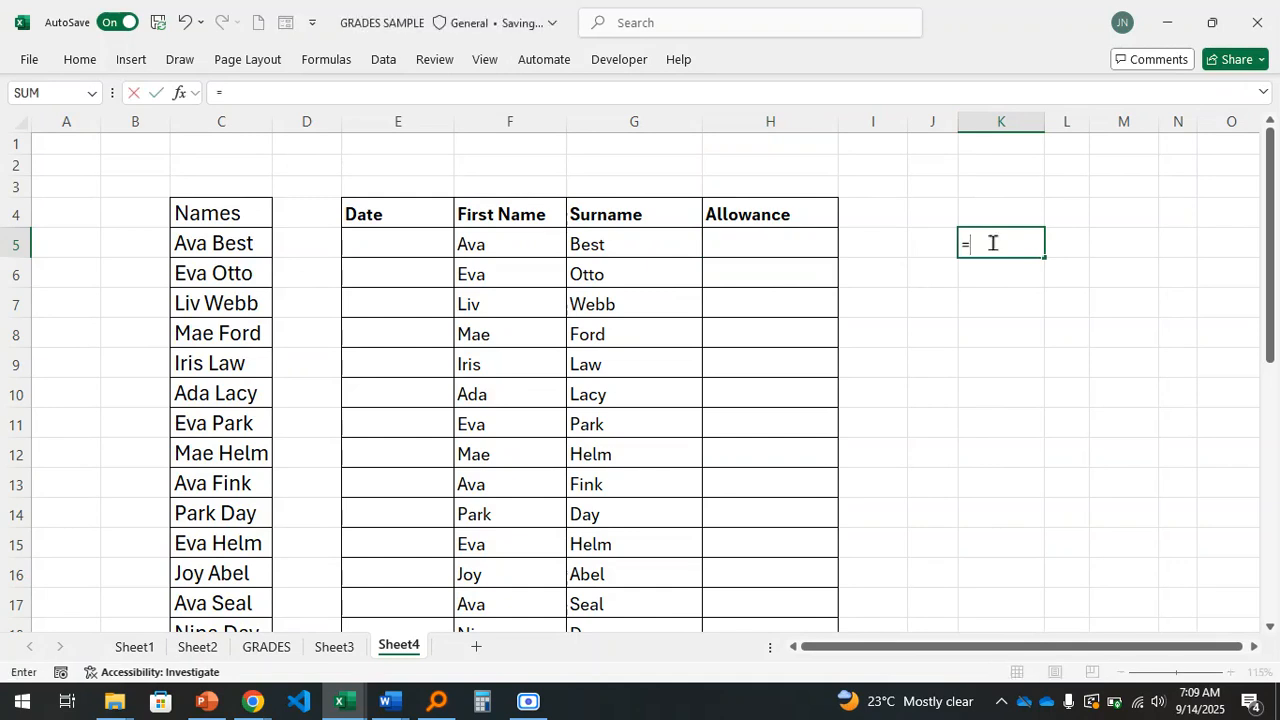
type("ra")
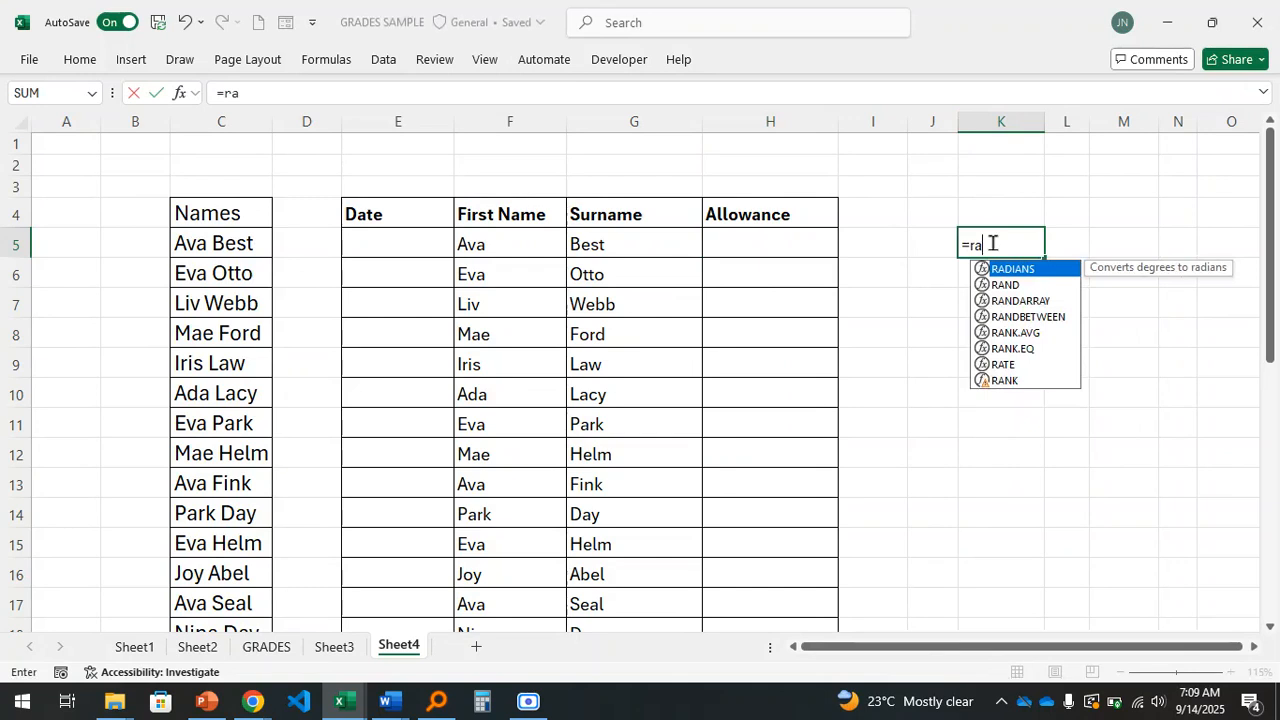
type("ndb")
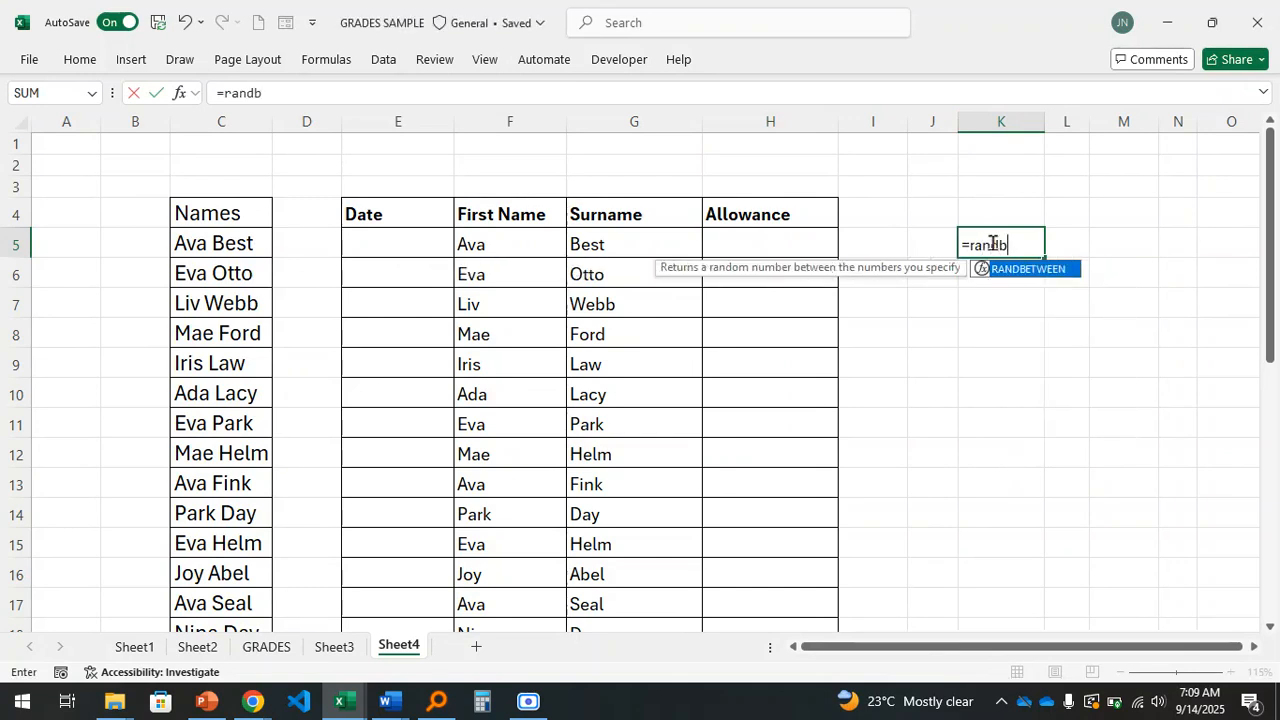
type("etween")
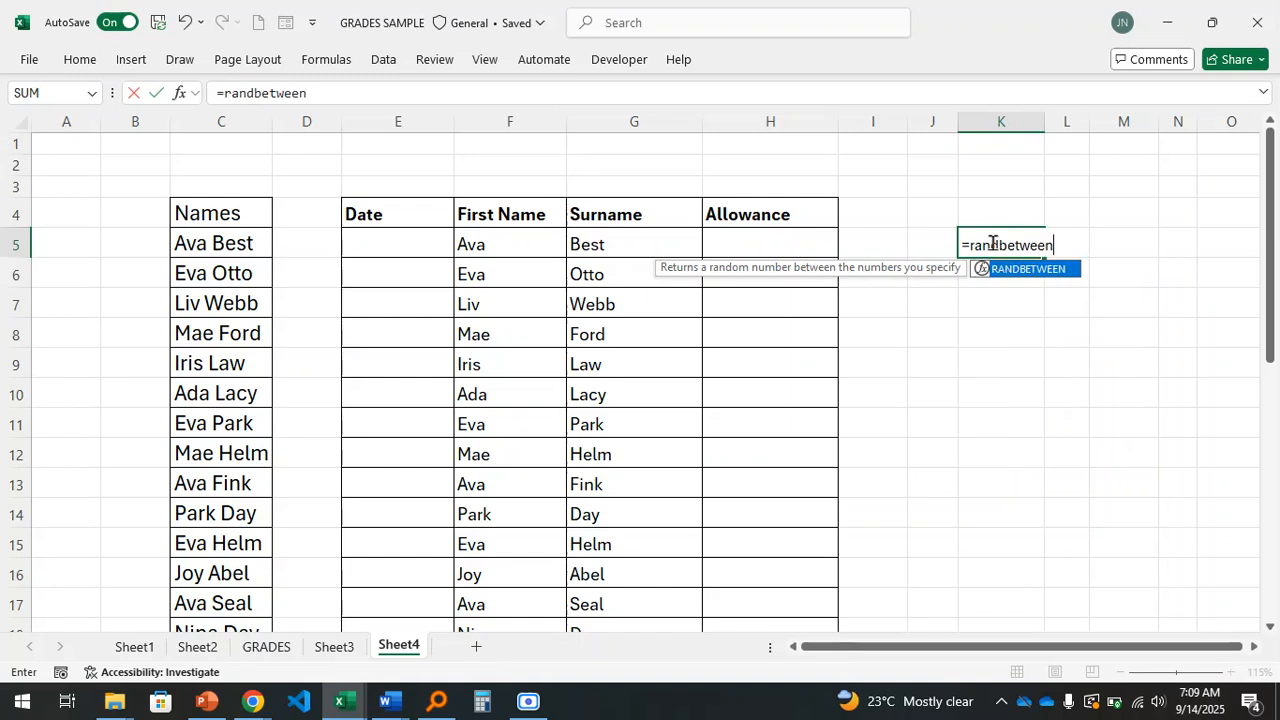
type("(")
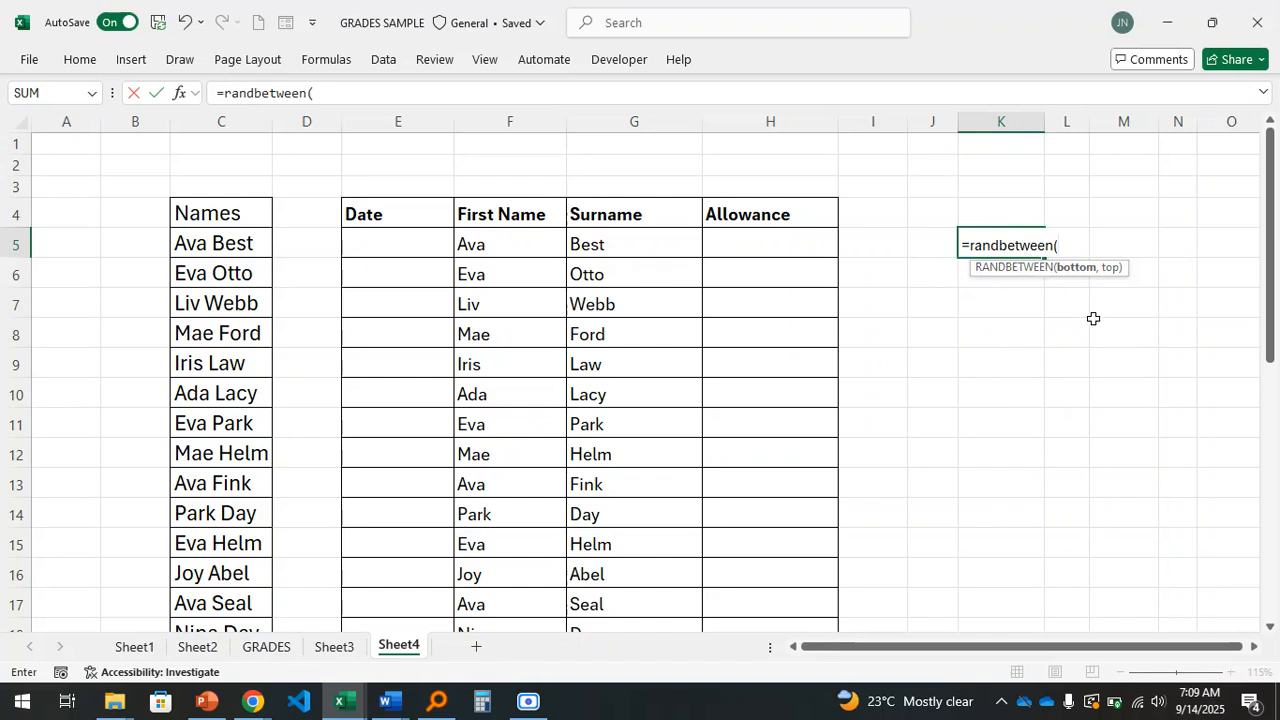
type("120,000")
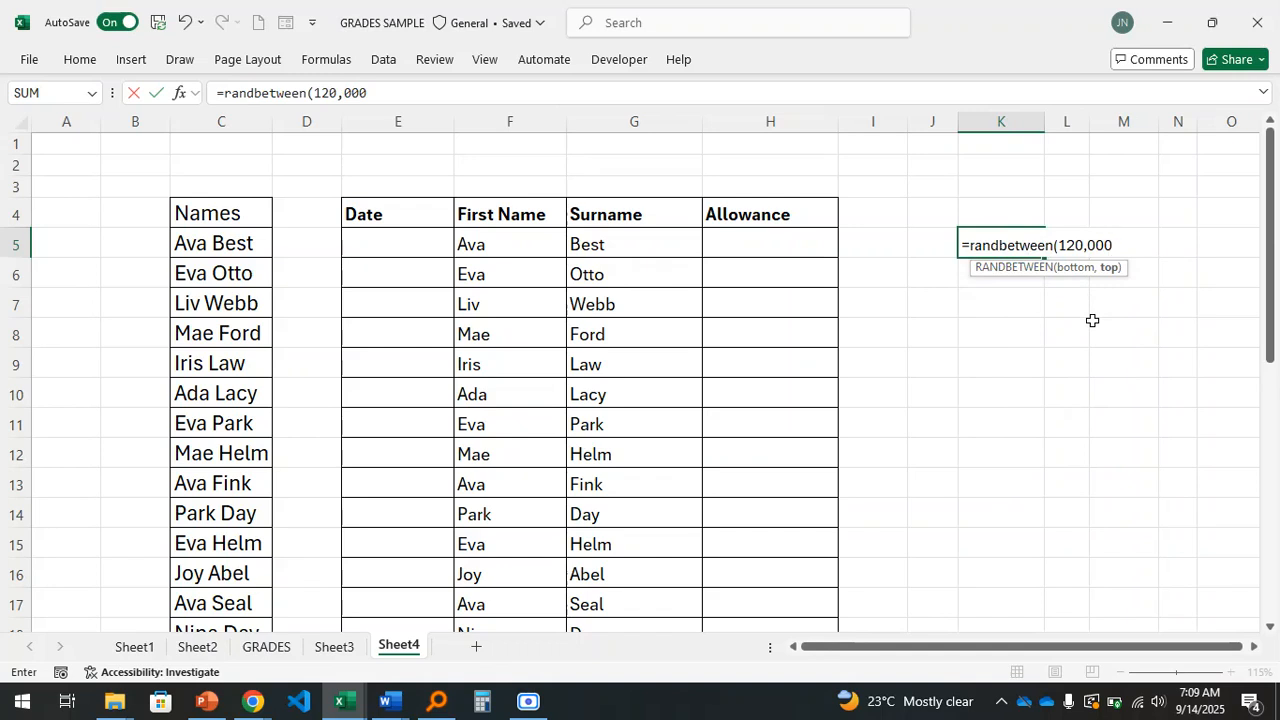
type(",")
key("BackSpace")
key("BackSpace")
key("BackSpace")
key("BackSpace")
key("BackSpace")
key("BackSpace")
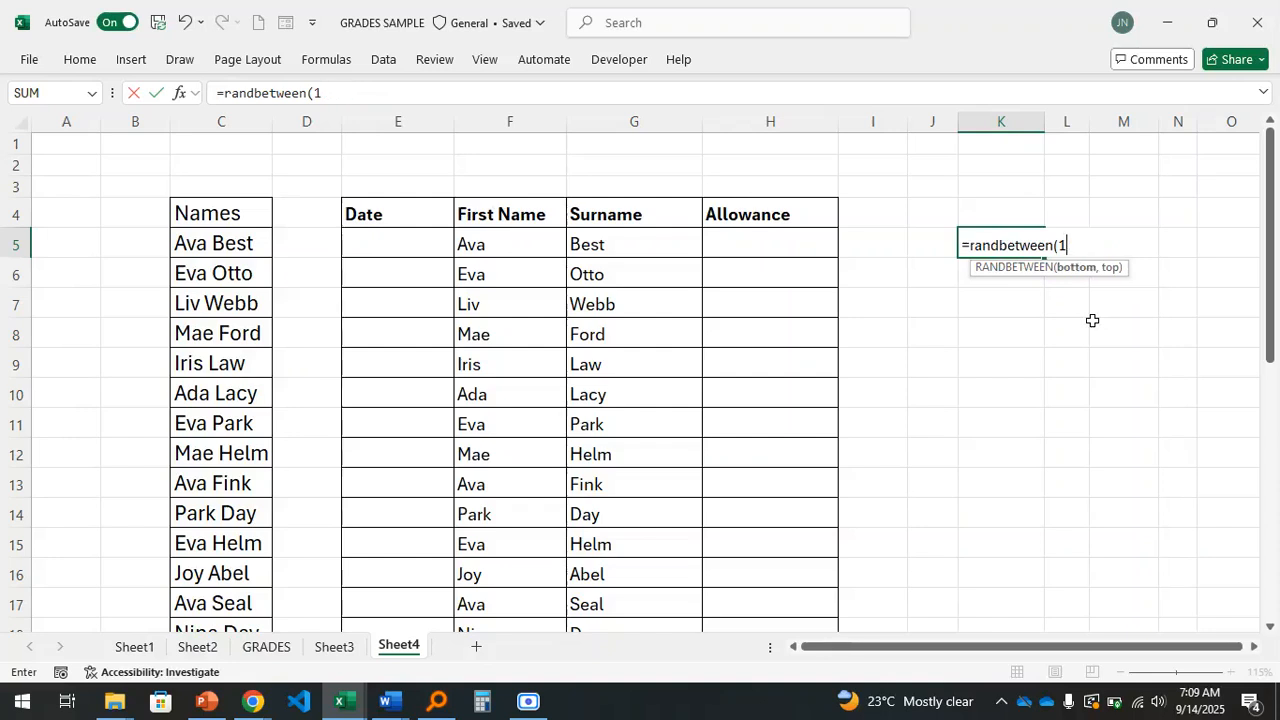
type("40,000")
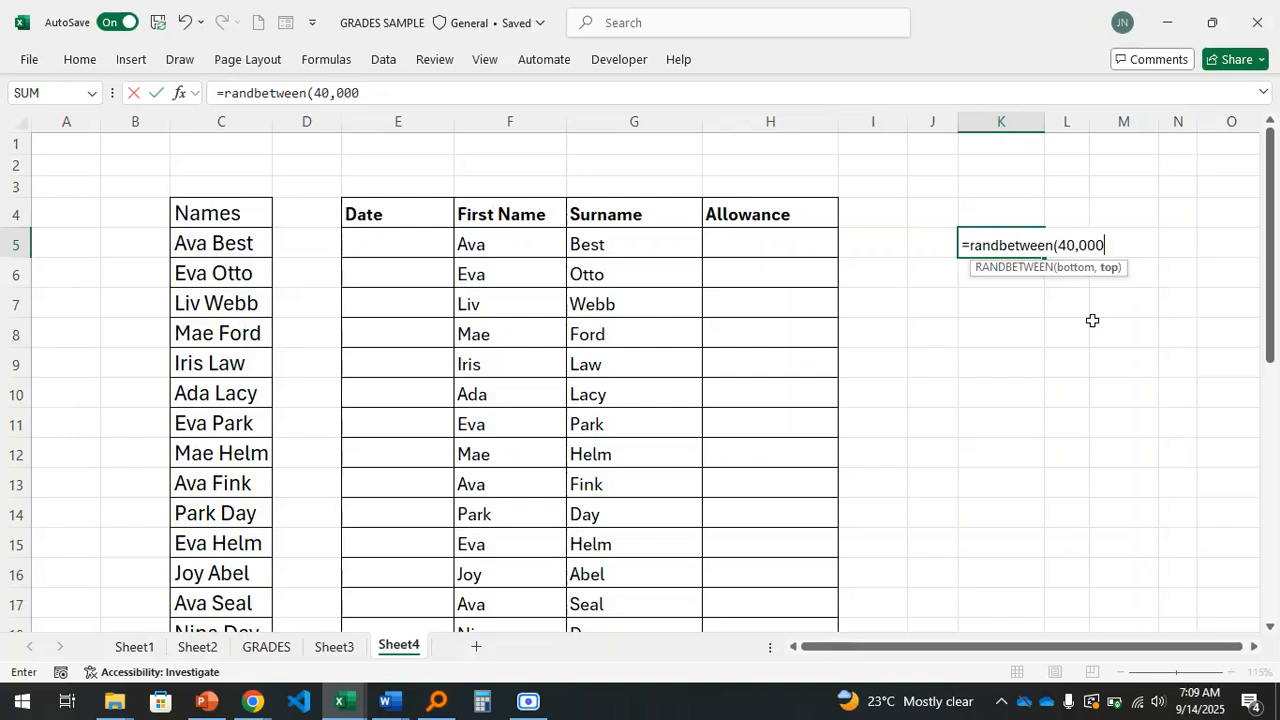
key("BackSpace")
key("BackSpace")
key("BackSpace")
type("0000,120")
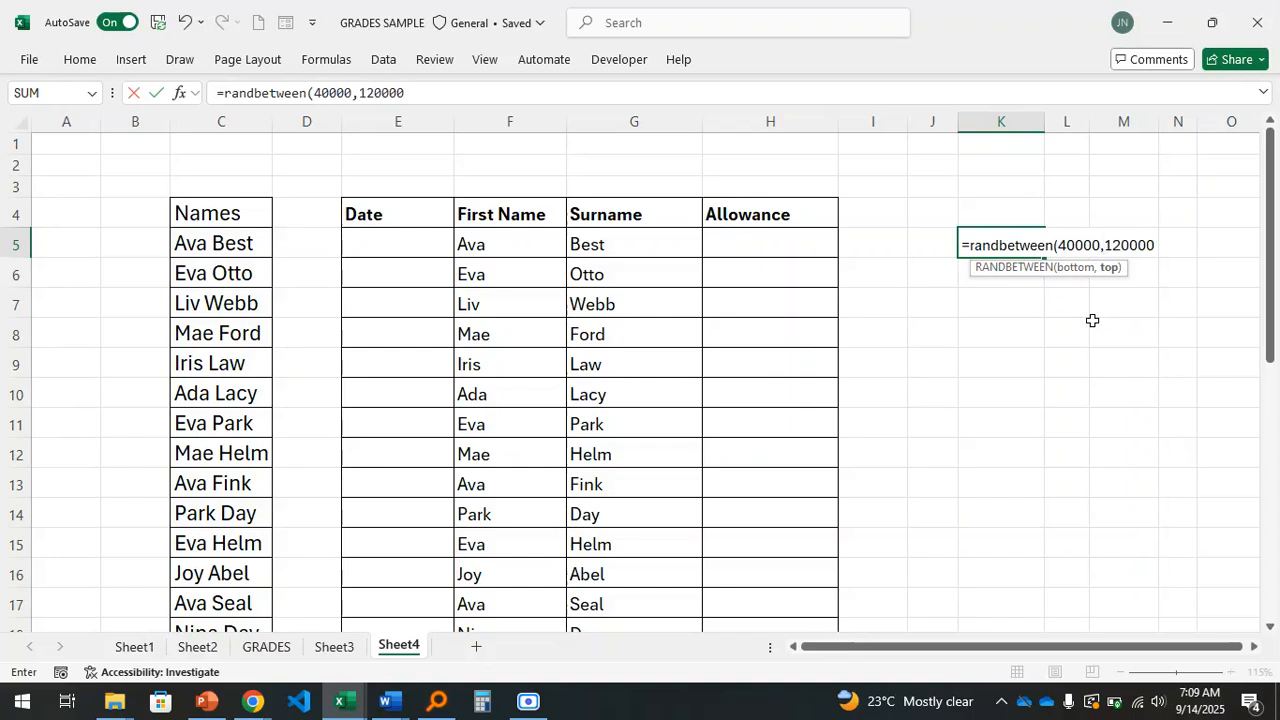
type("000)")
key("Return")
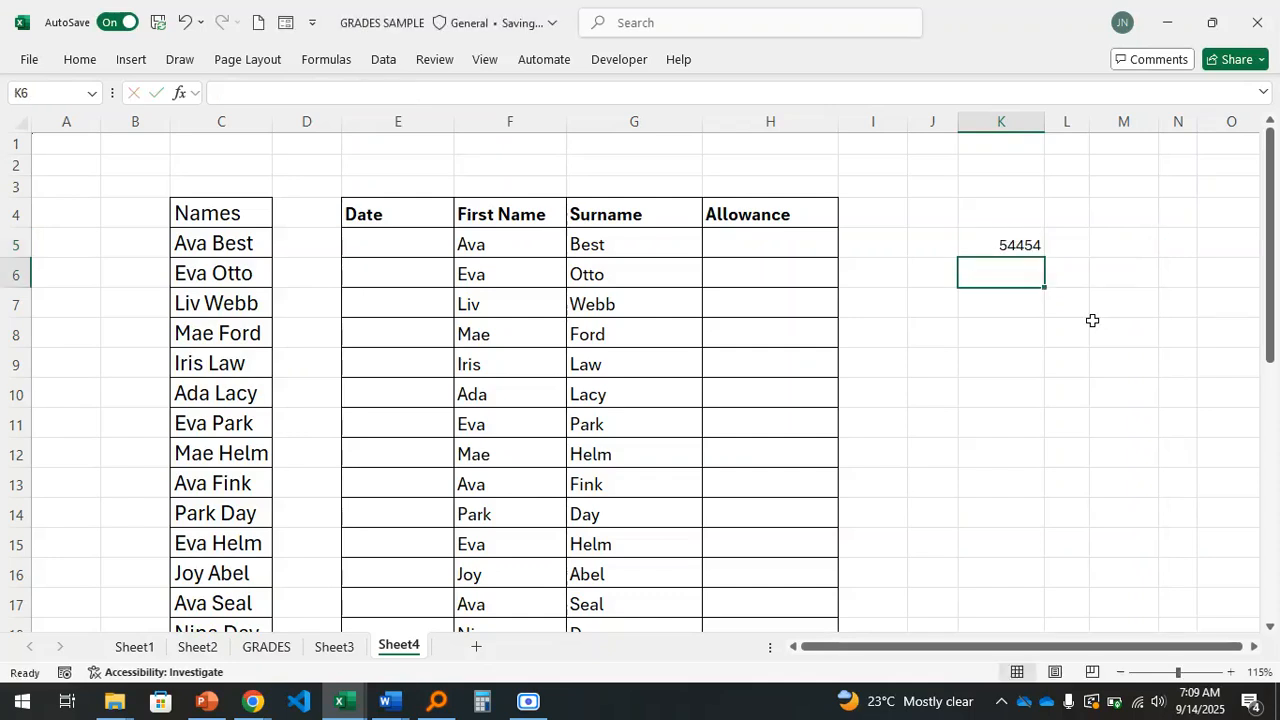
Fill the RANDBETWEEN formula from K5 down to K34
left_click(1007, 241)
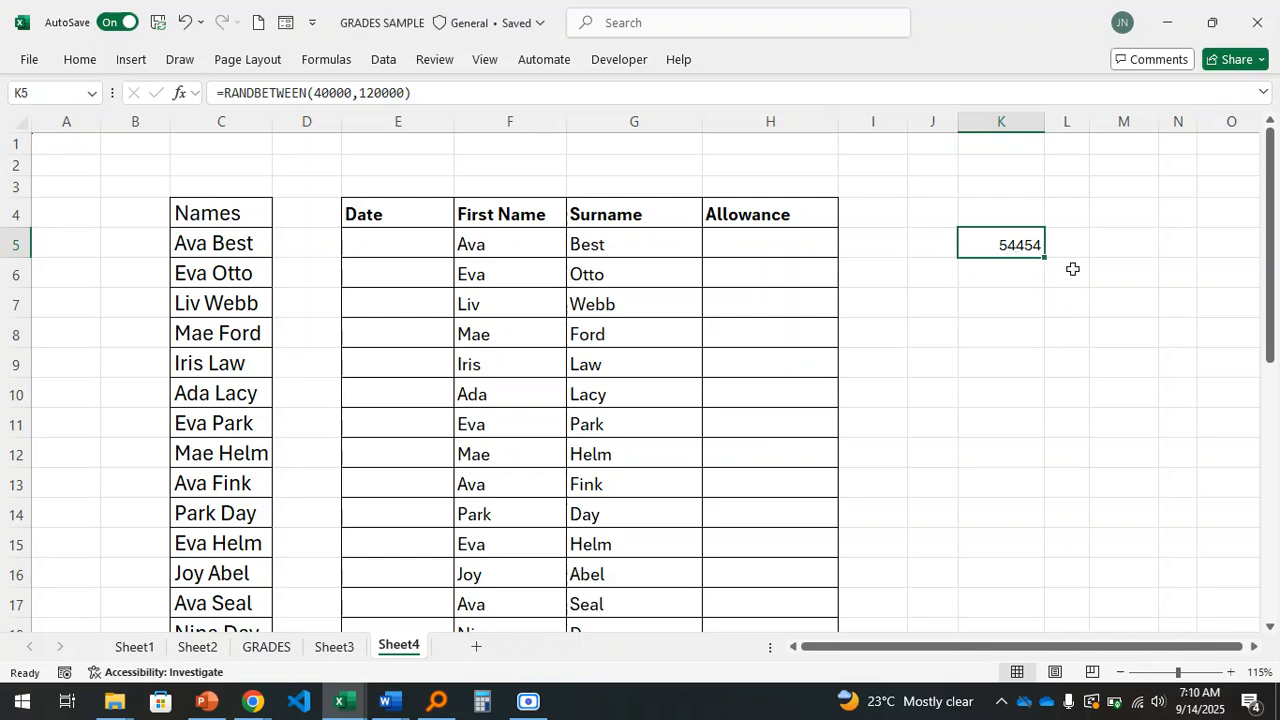
left_click_drag(1048, 258, 1053, 612)
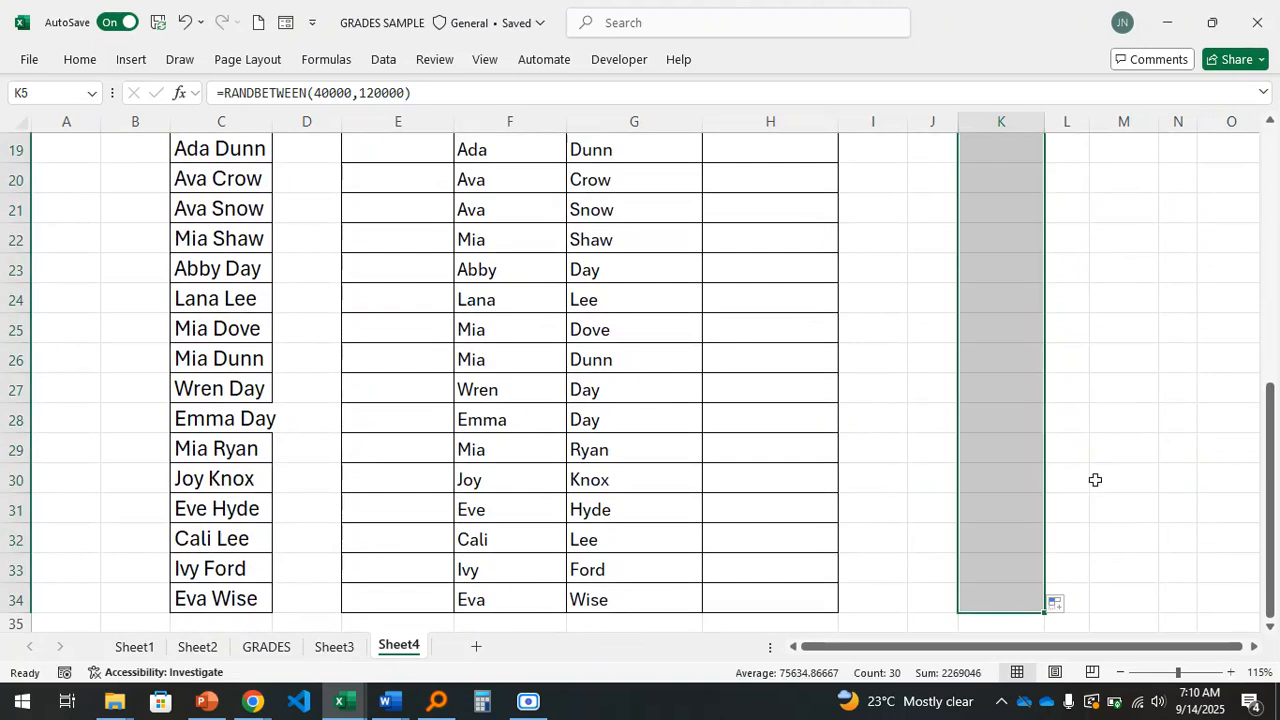
scroll(1134, 400, "up", 4)
scroll(1134, 402, "up", 3)
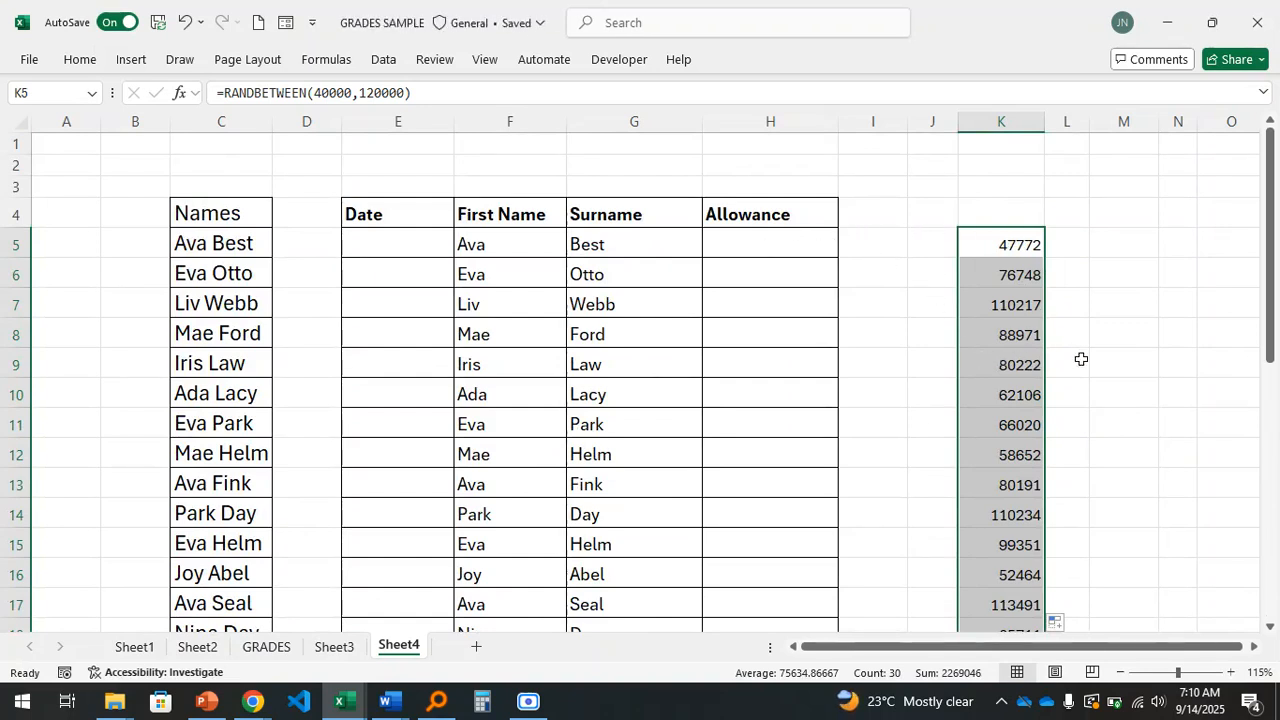
Copy the random amounts in K5:K34 and paste them as values only into the Allowance column starting at H5
key("ctrl+c")
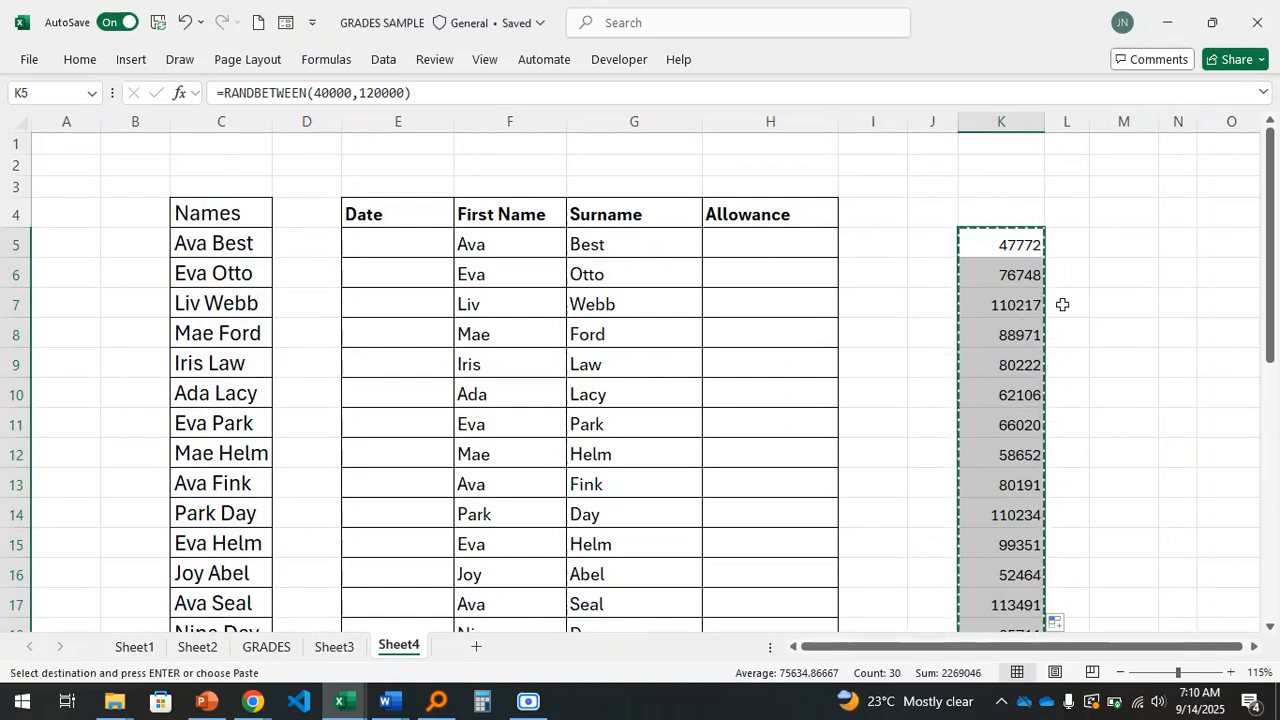
left_click(763, 243)
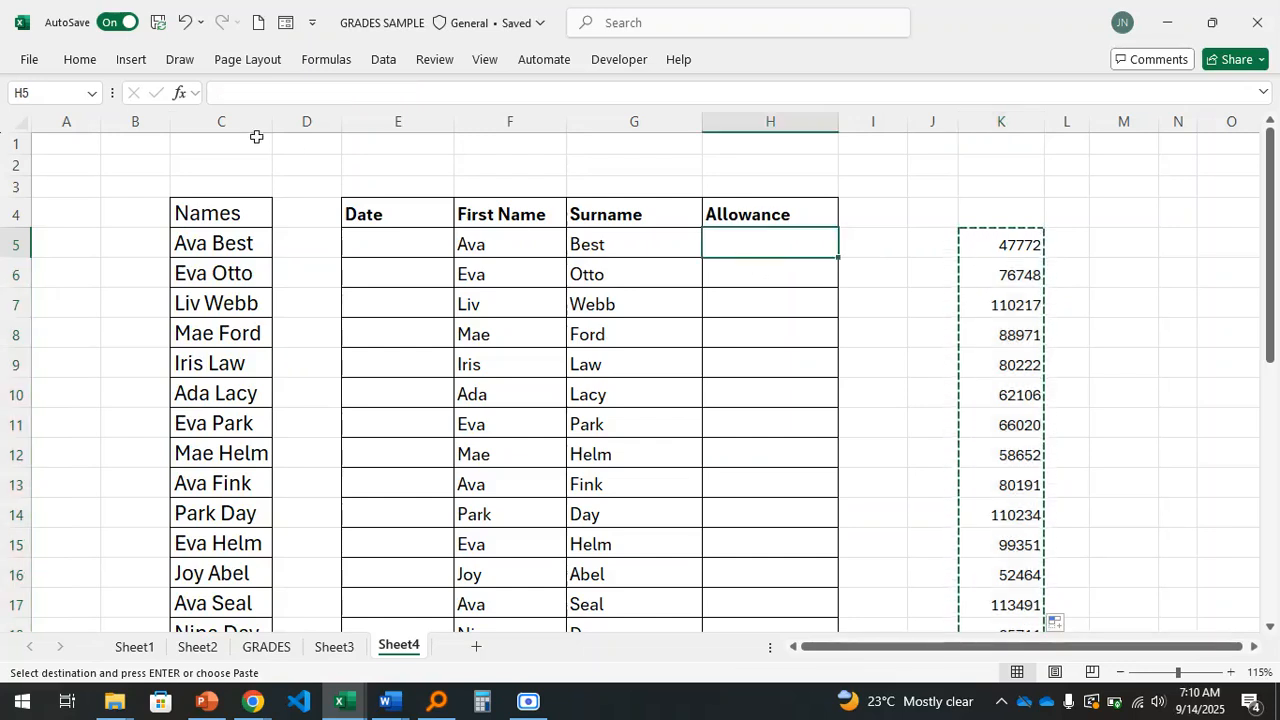
left_click(72, 59)
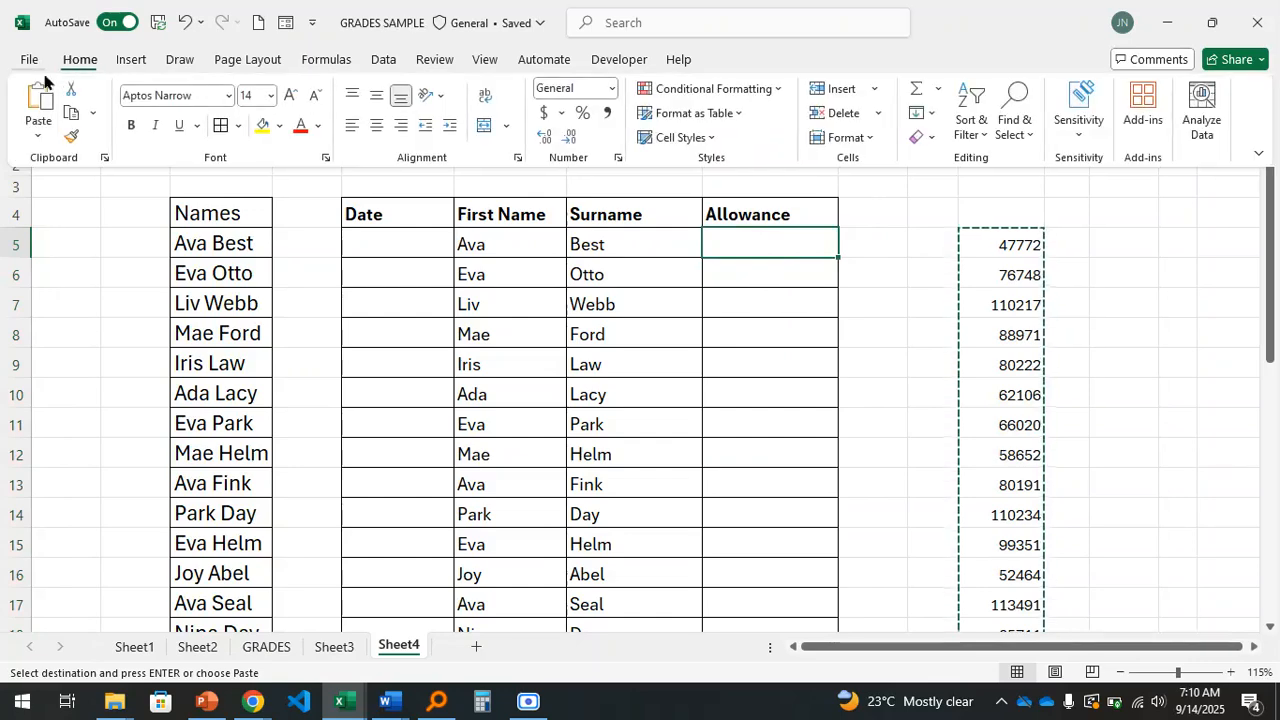
left_click(30, 133)
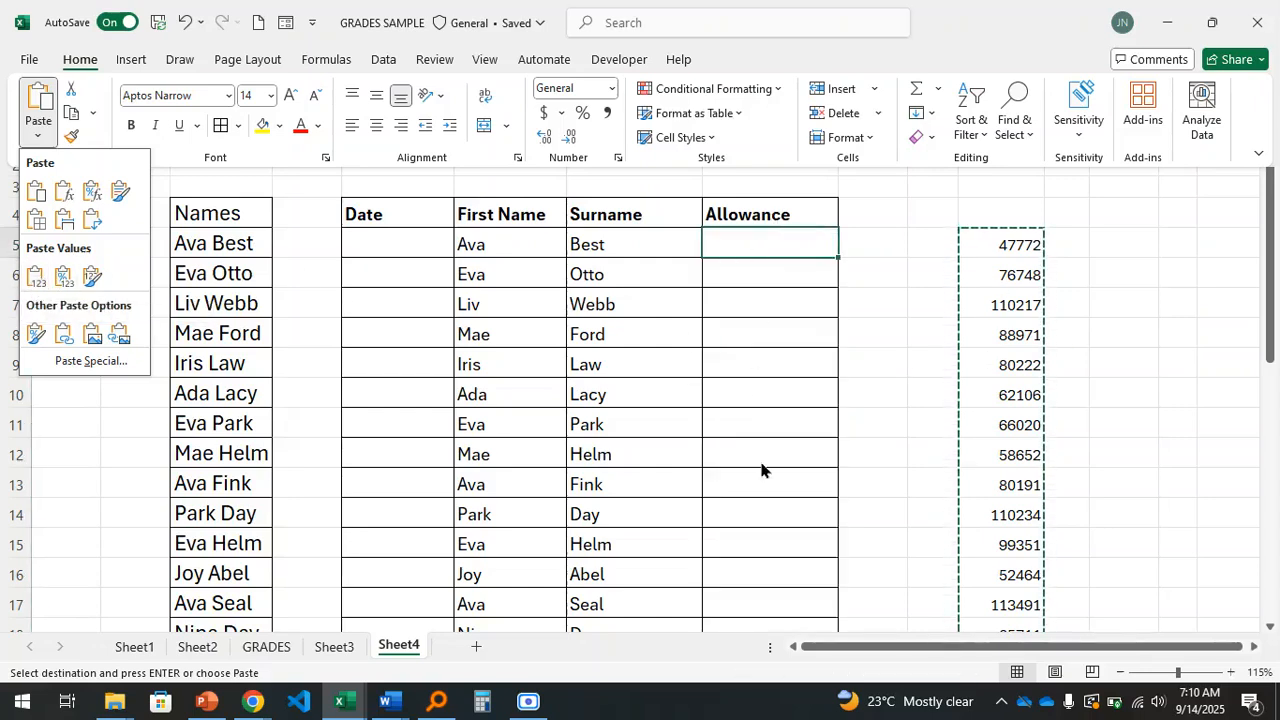
left_click(36, 281)
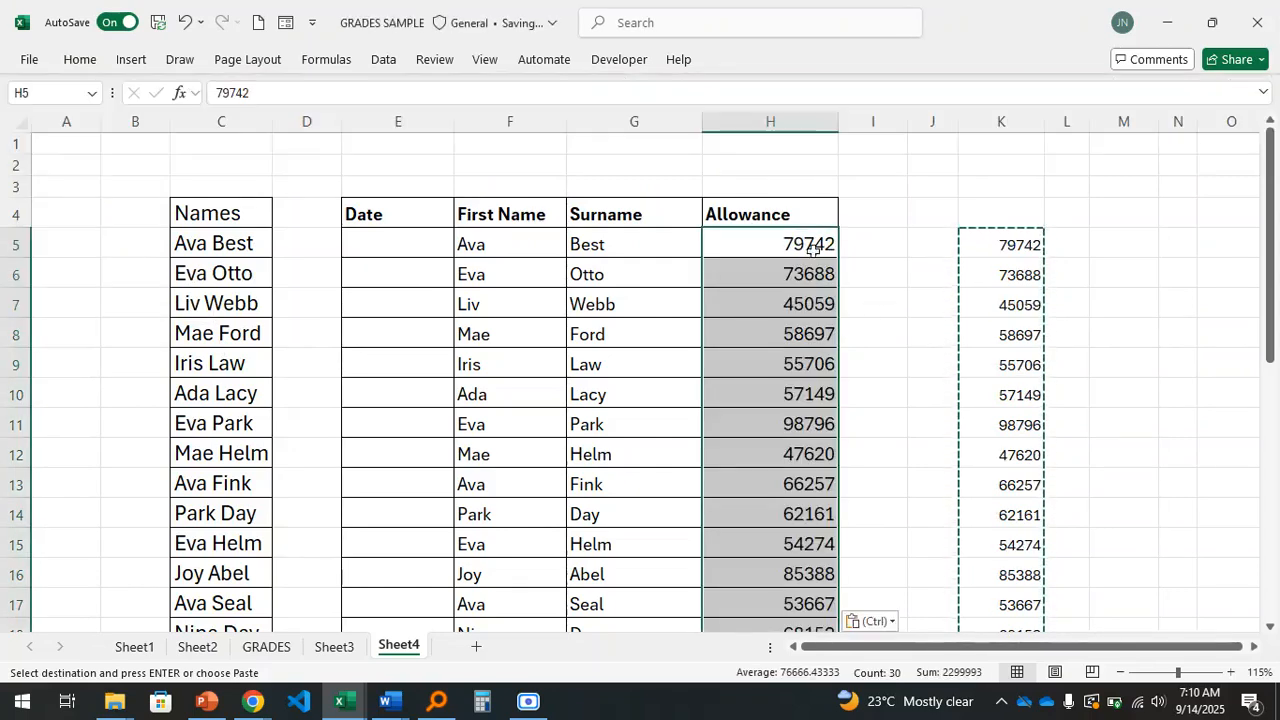
Delete the helper RANDBETWEEN formulas in column K down to K34
left_click(1016, 334)
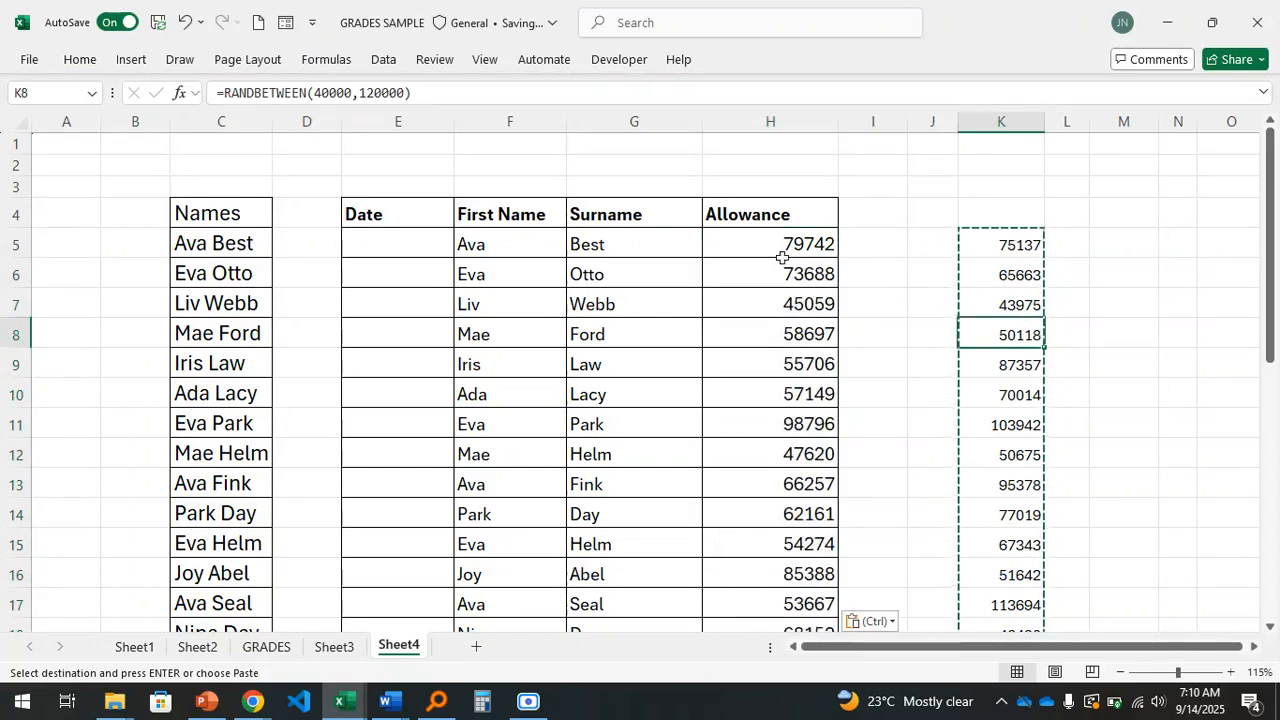
left_click_drag(1008, 213, 1023, 586)
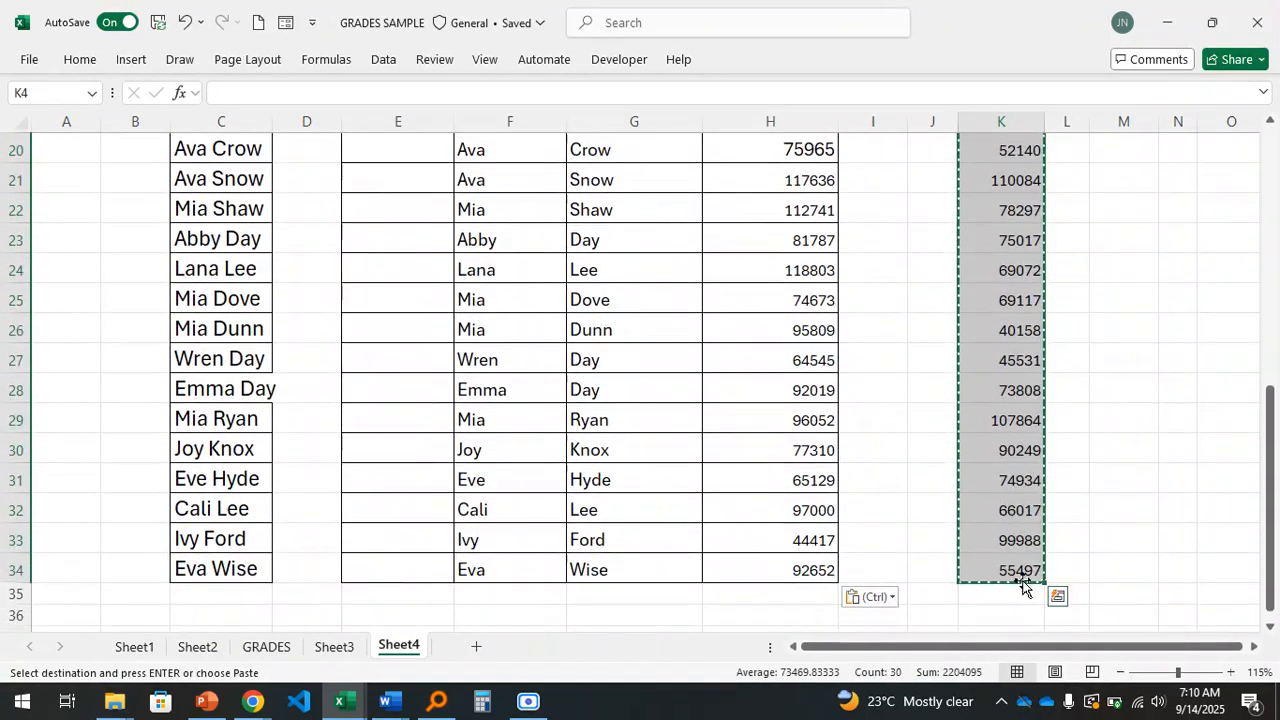
key("ctrl+z")
Check the pasted values in the Allowance column from H5 down to H34
left_click(797, 242)
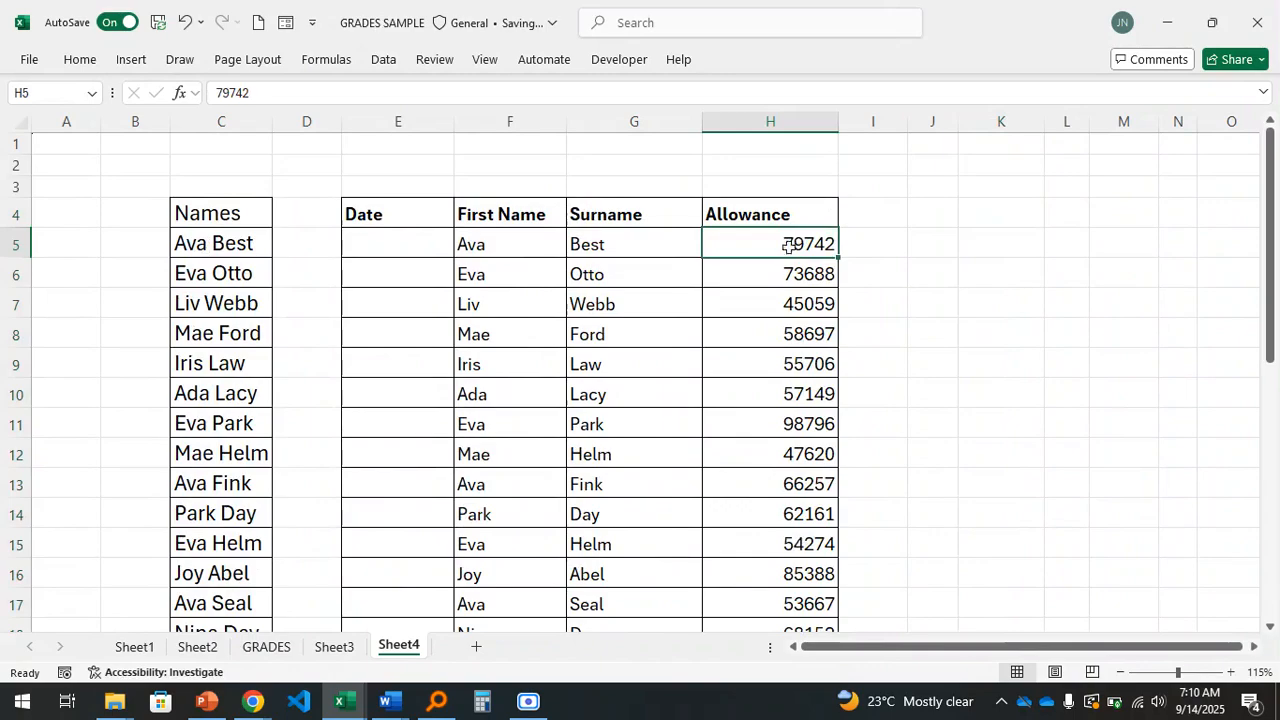
scroll(808, 425, "down", 4)
scroll(808, 430, "down", 3)
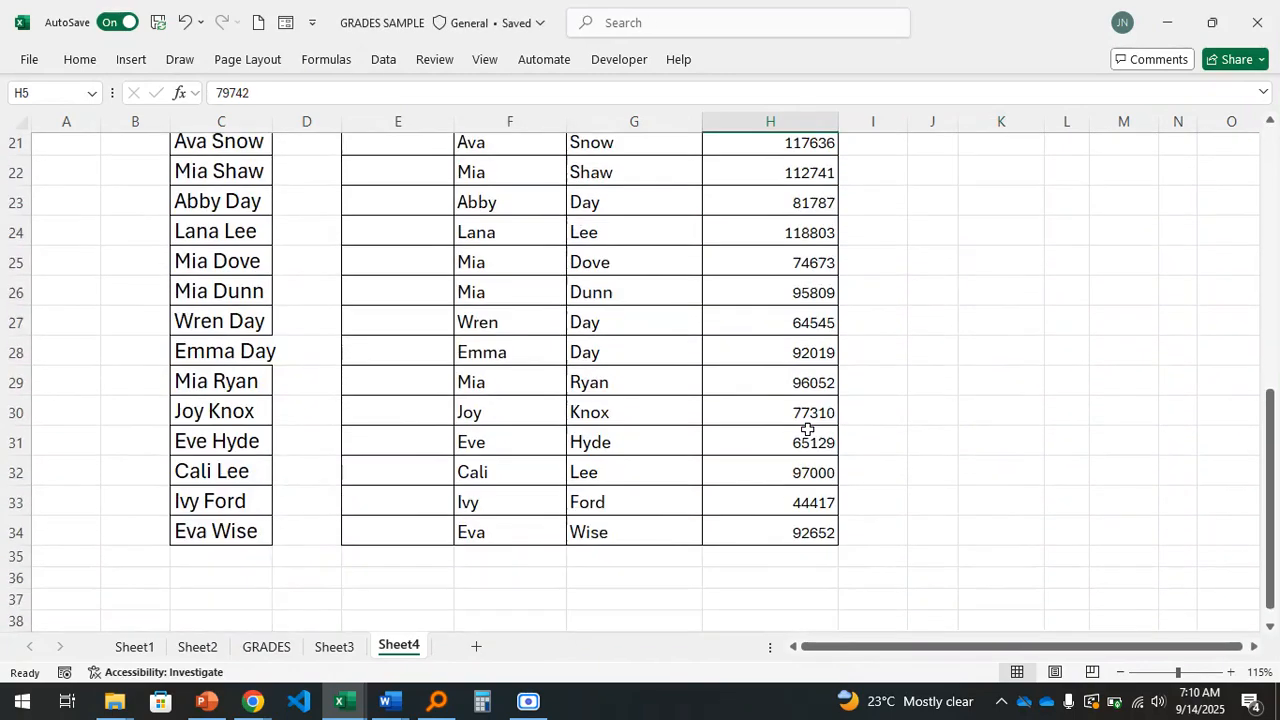
scroll(808, 430, "up", 7)
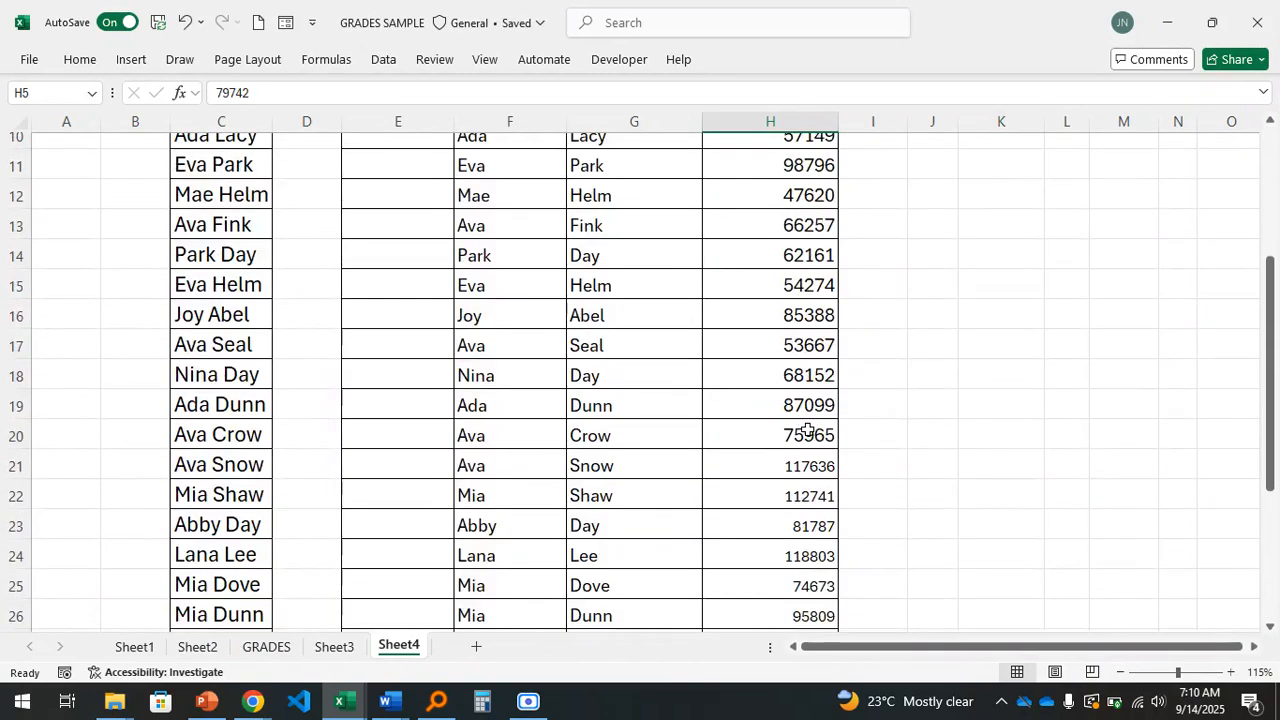
left_click(777, 274)
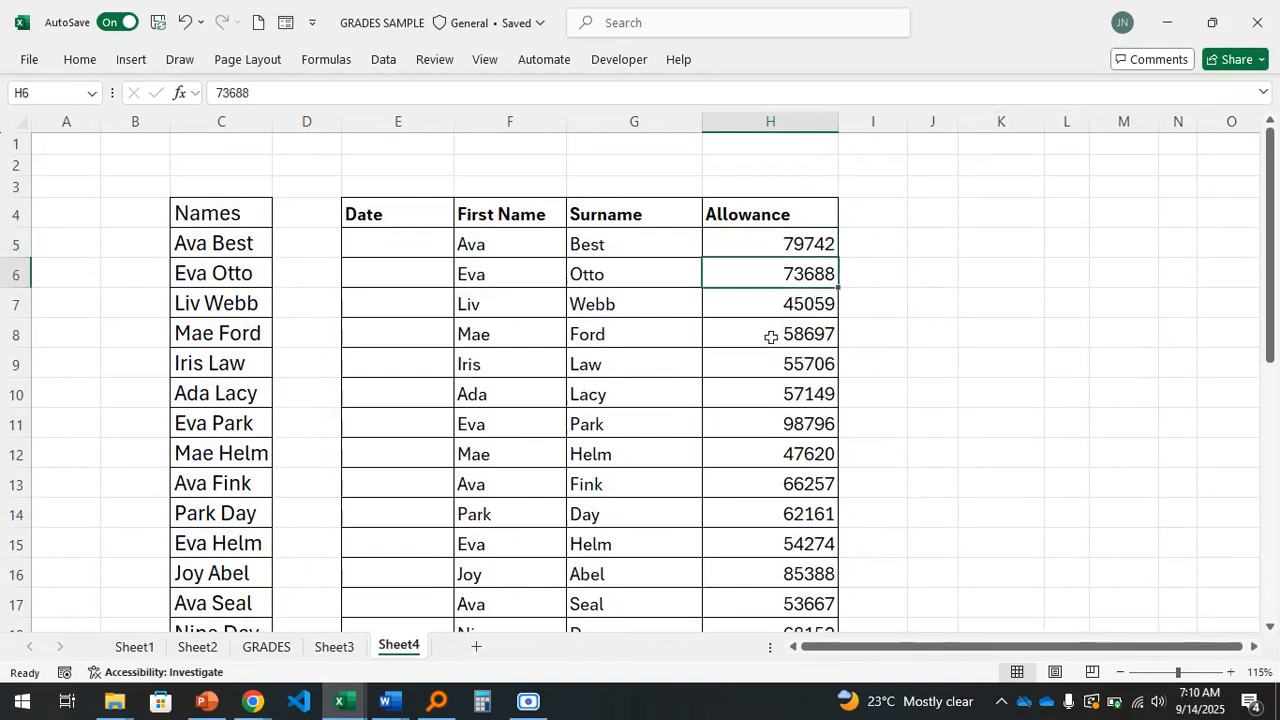
left_click(752, 240)
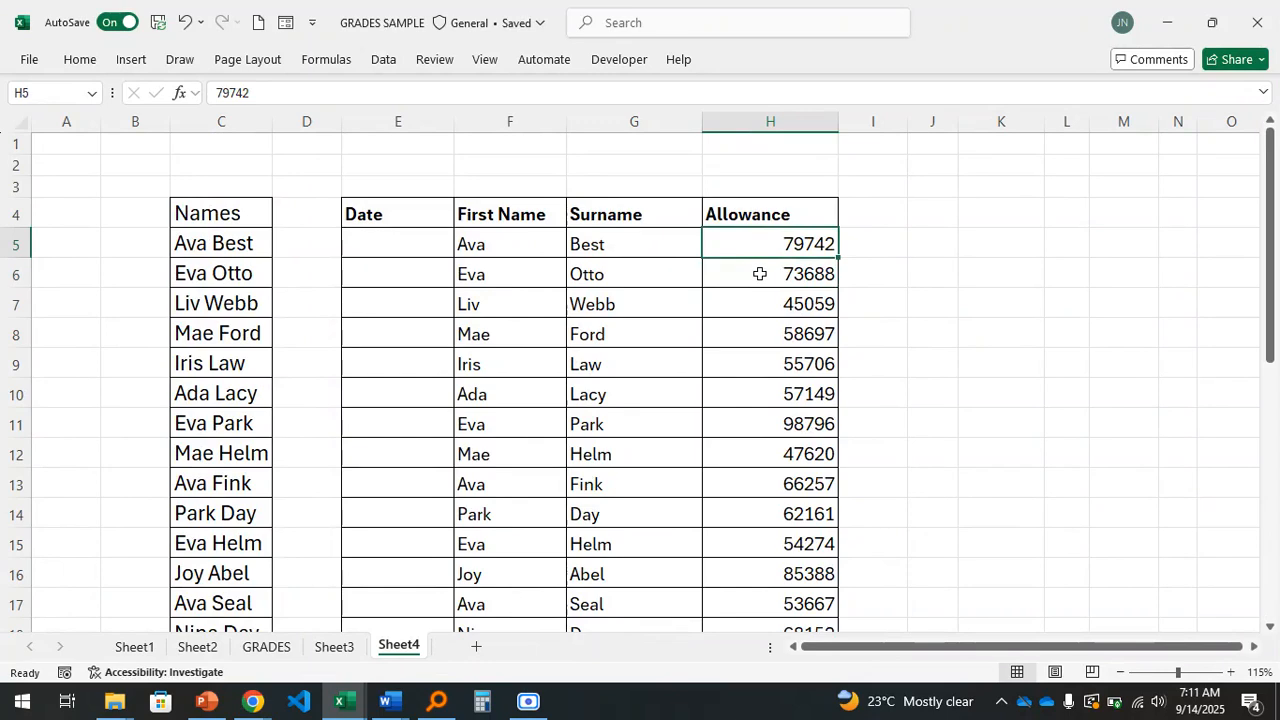
left_click(757, 274)
Format the Allowance amounts in H5:H34 as Accounting with 0 decimal places and the MWK symbol
left_click_drag(754, 248, 790, 571)
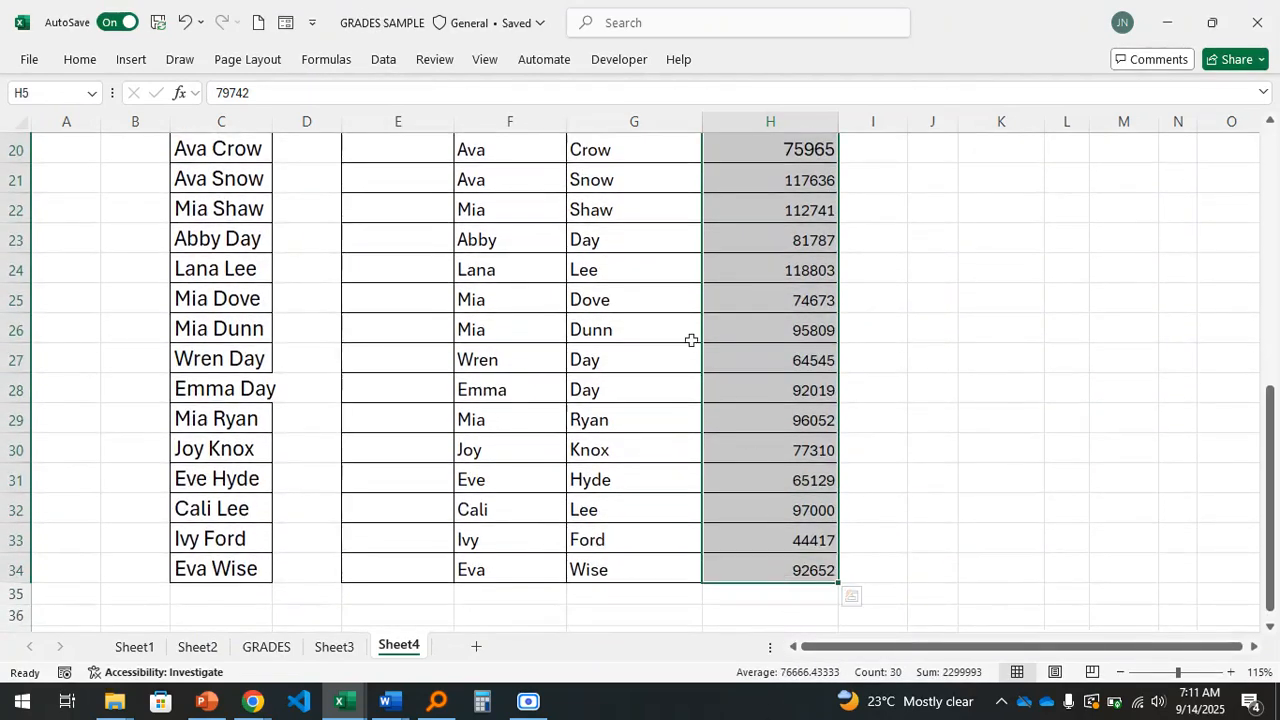
left_click(78, 60)
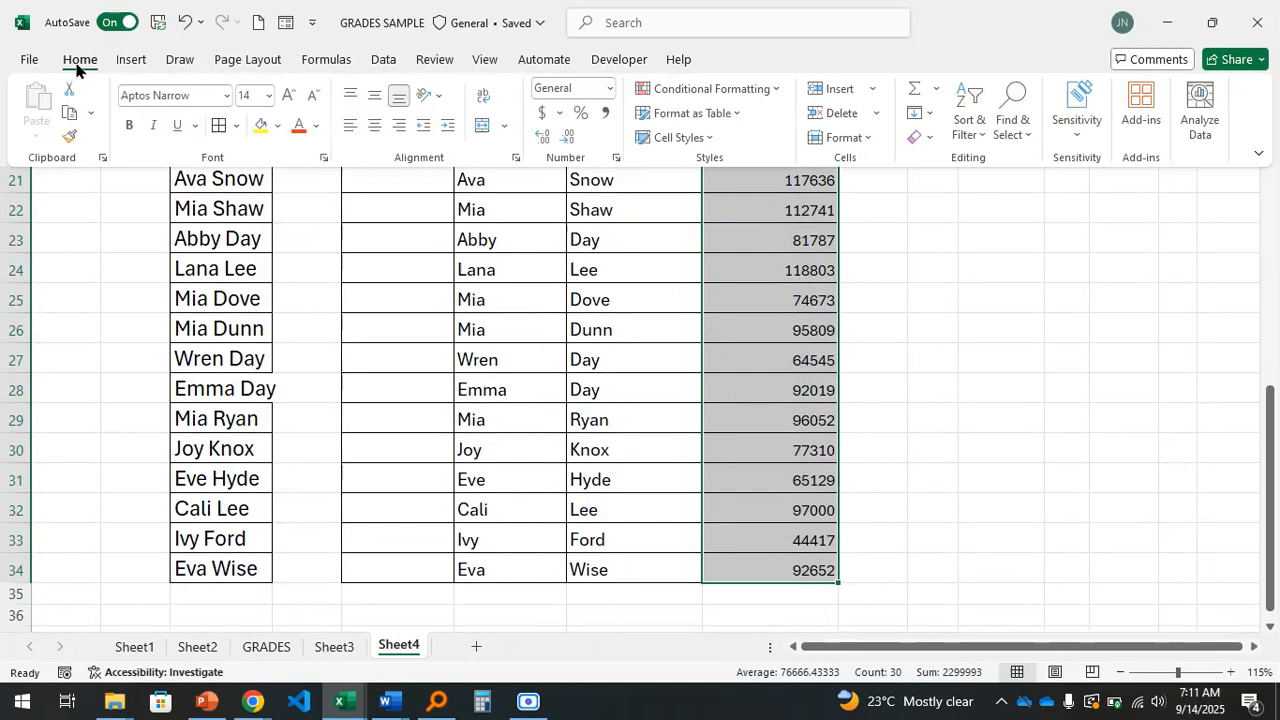
left_click(610, 87)
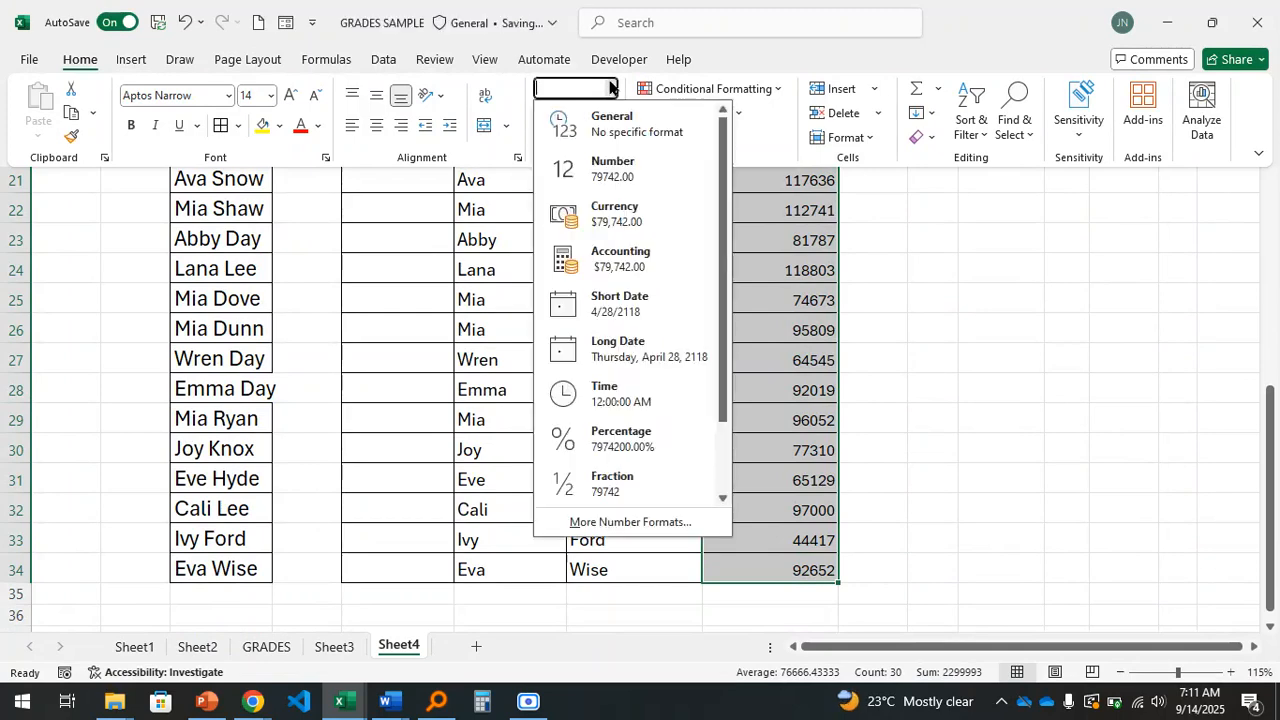
left_click(606, 526)
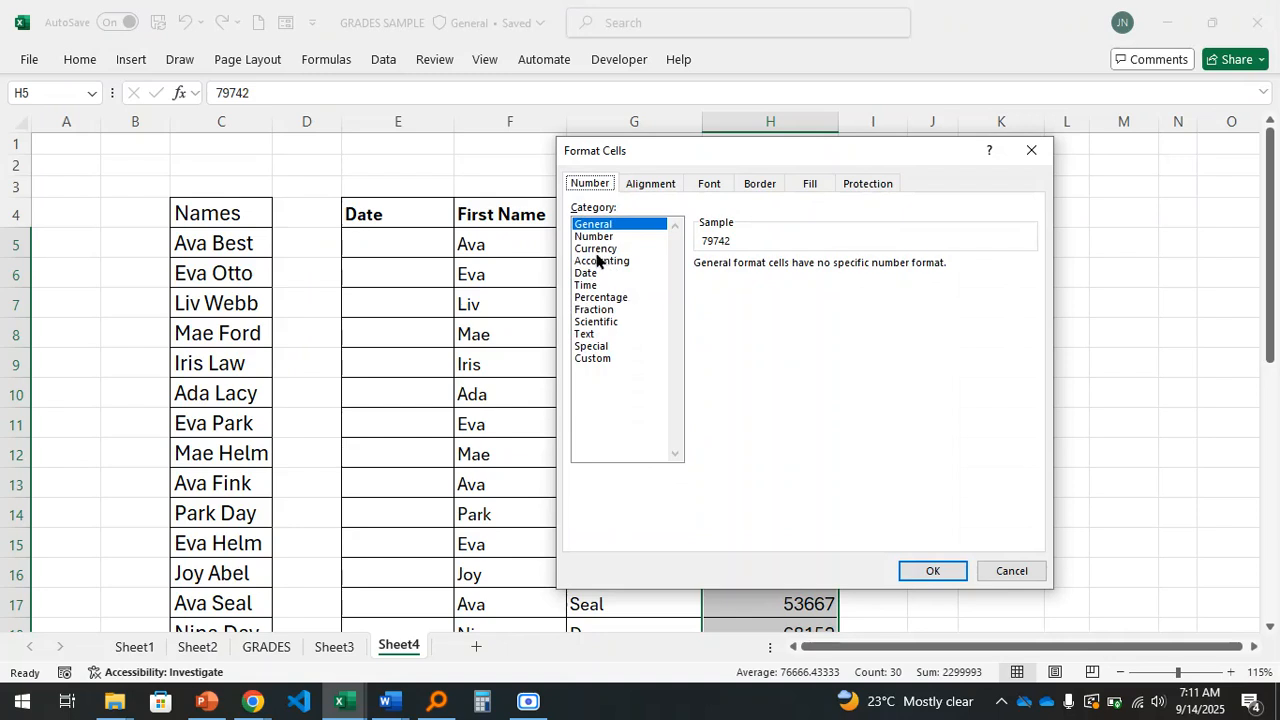
left_click(593, 262)
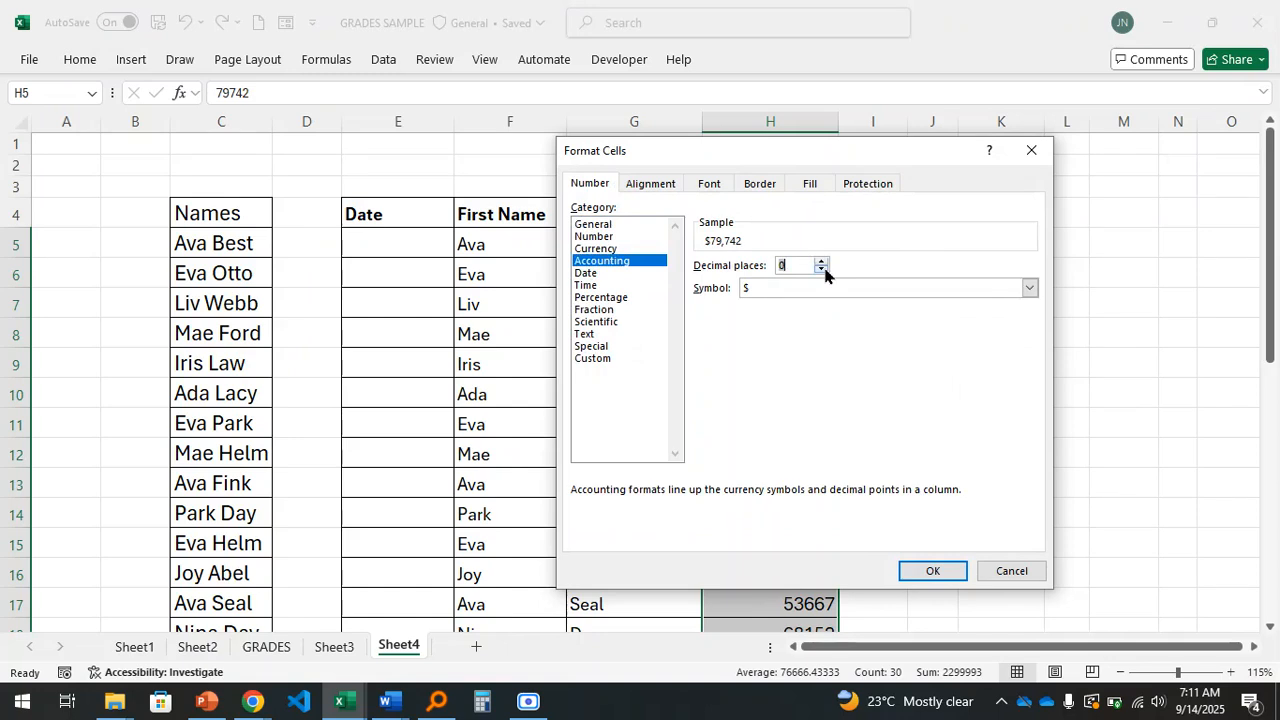
left_click(821, 289)
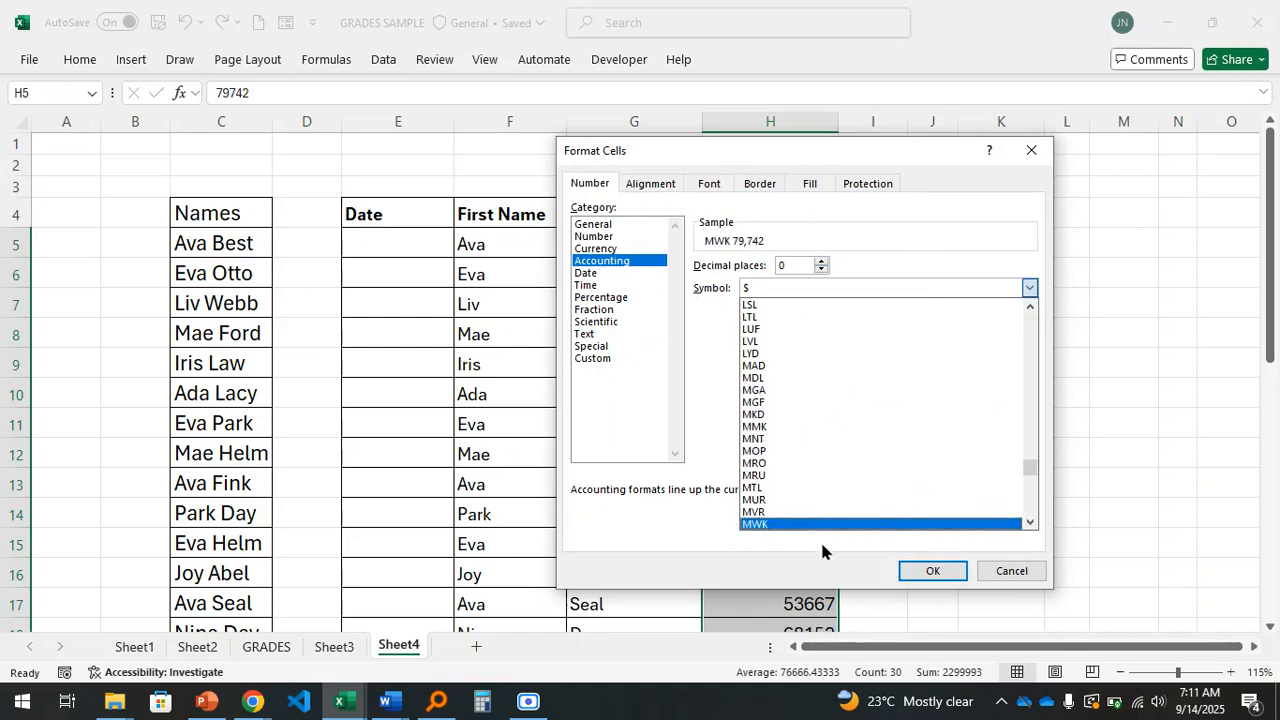
left_click(762, 524)
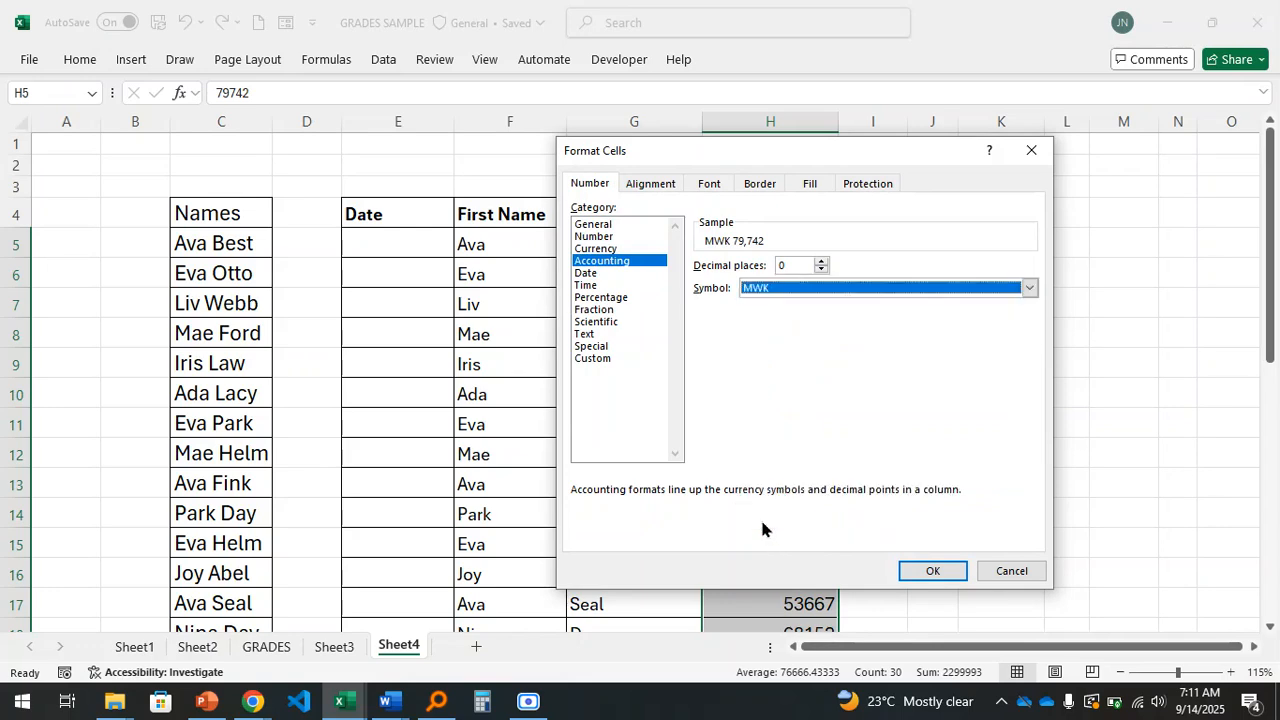
left_click(953, 573)
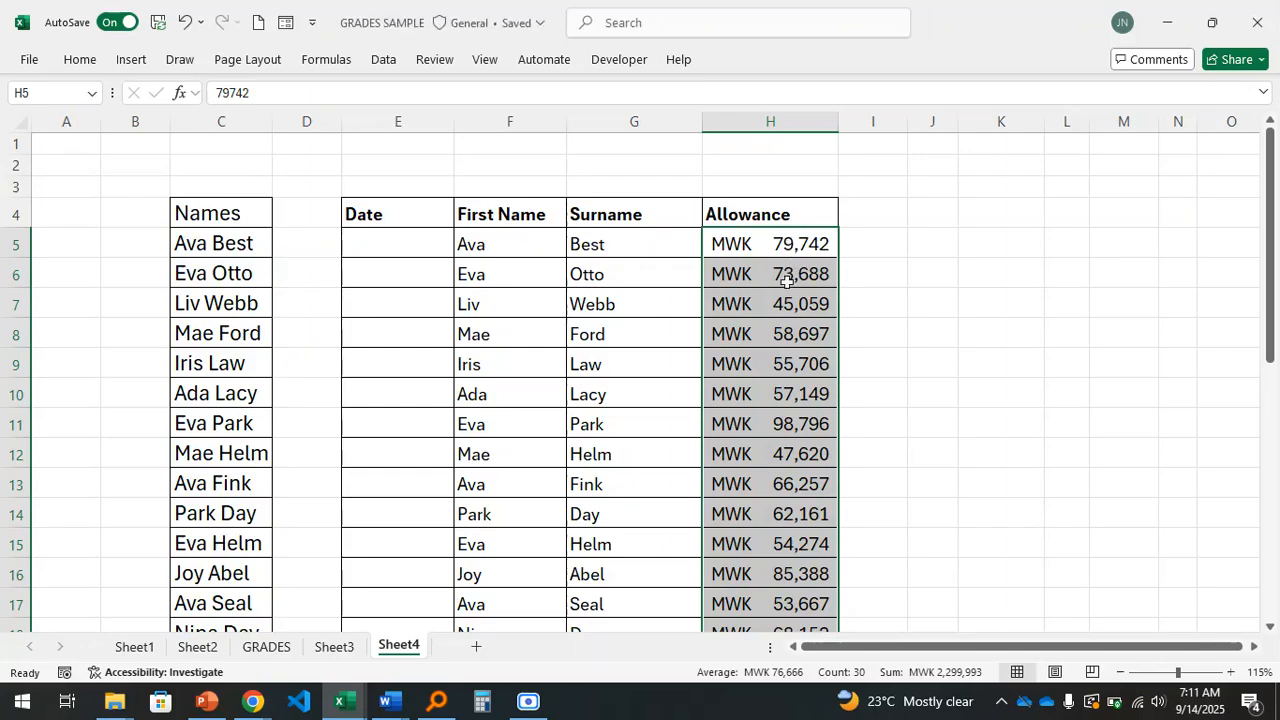
Examine the Allowance amounts from H5 down to H34 for consistent currency formatting and font size
scroll(820, 570, "down", 4)
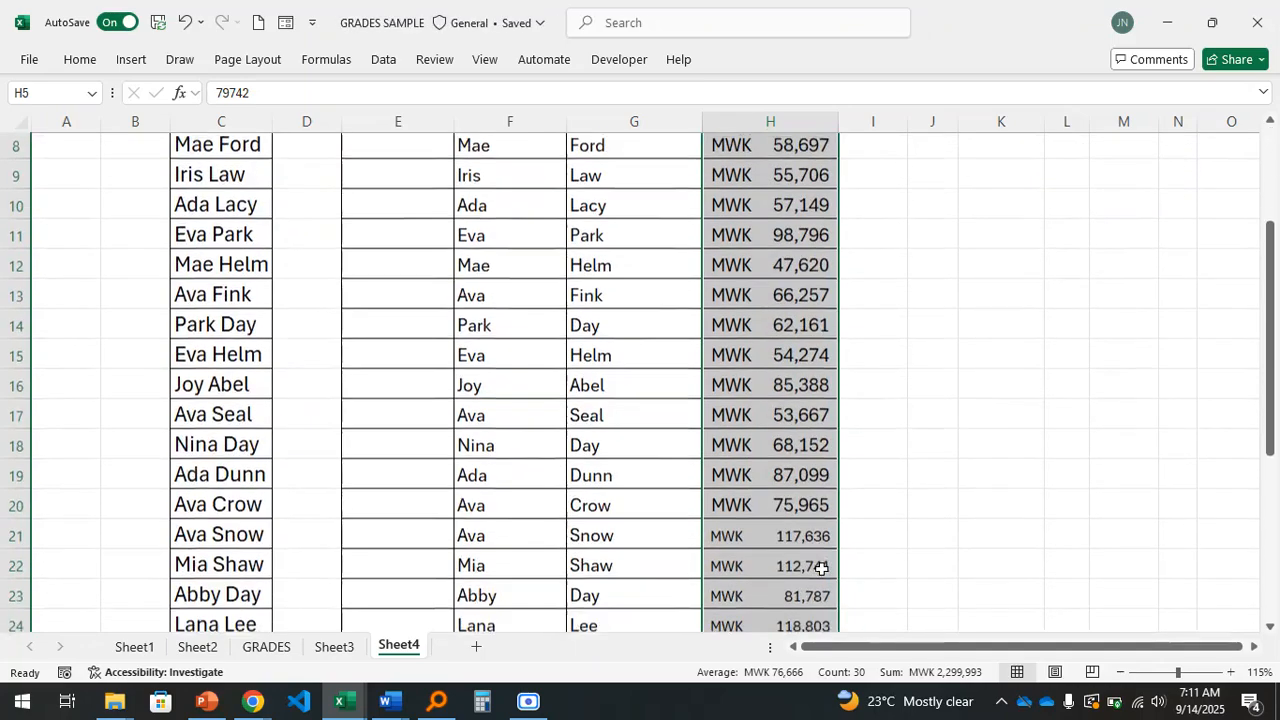
scroll(820, 568, "down", 3)
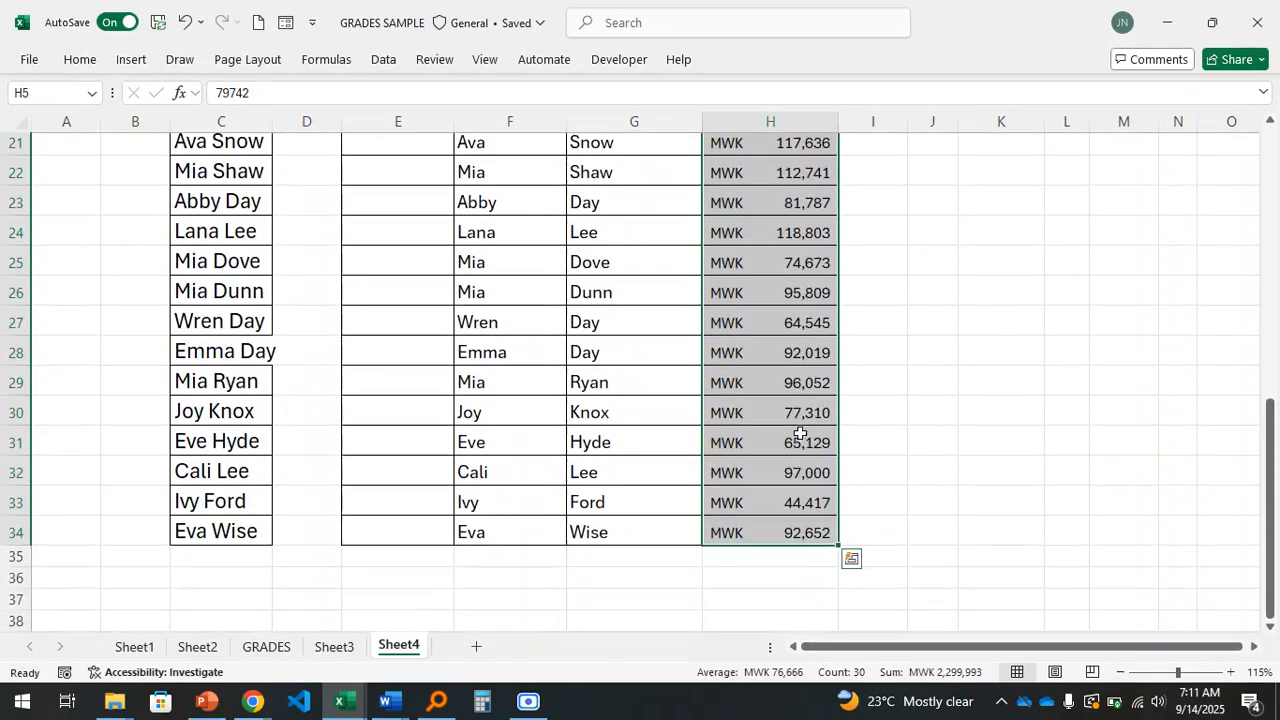
left_click(795, 412)
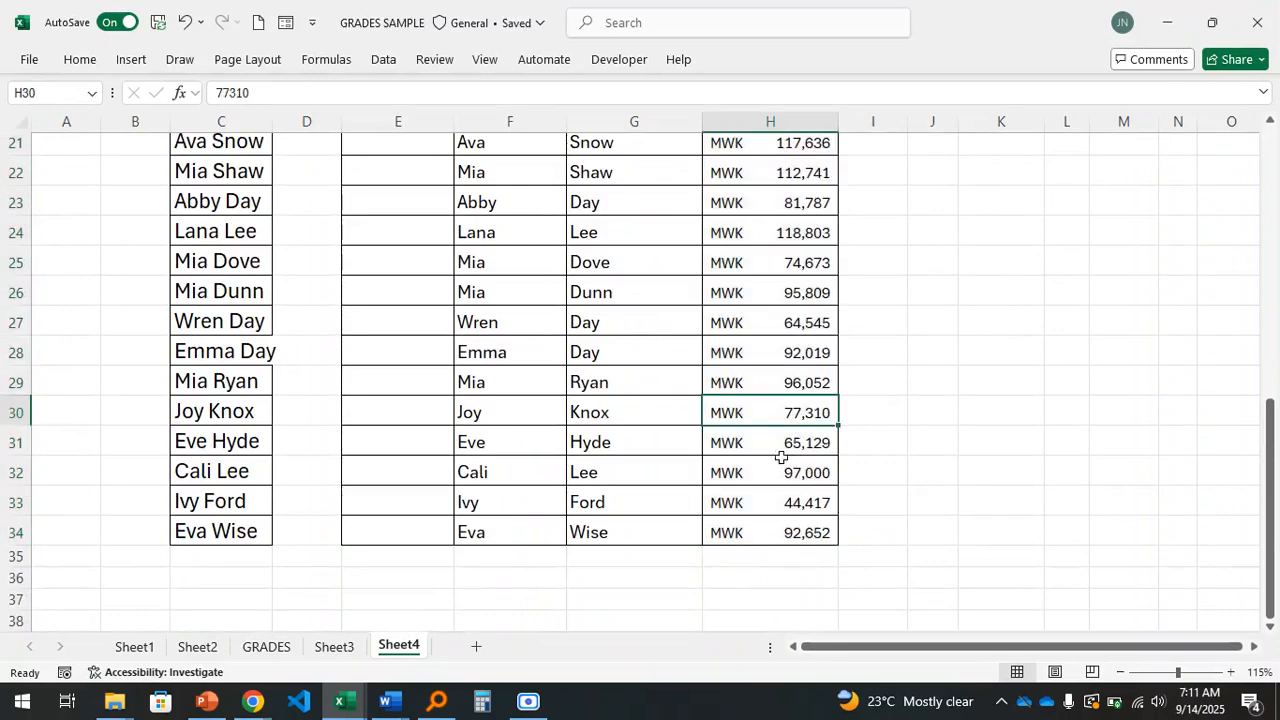
scroll(750, 572, "up", 5)
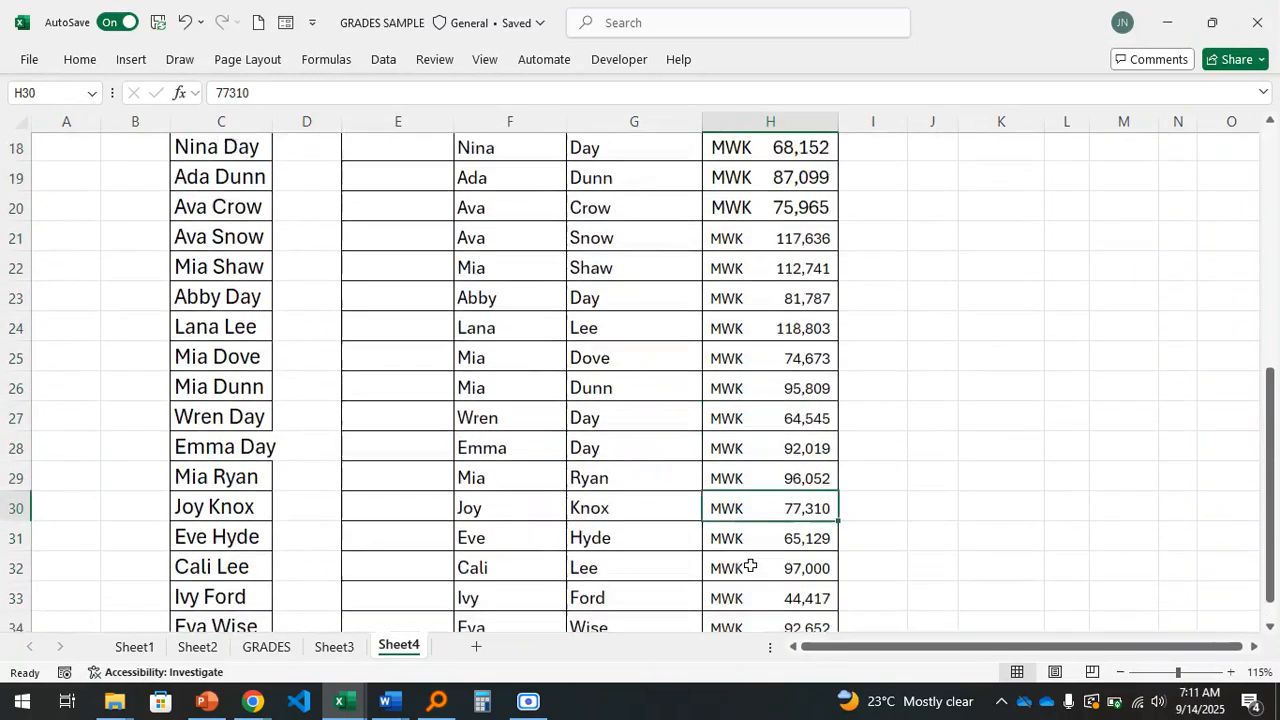
scroll(843, 500, "up", 2)
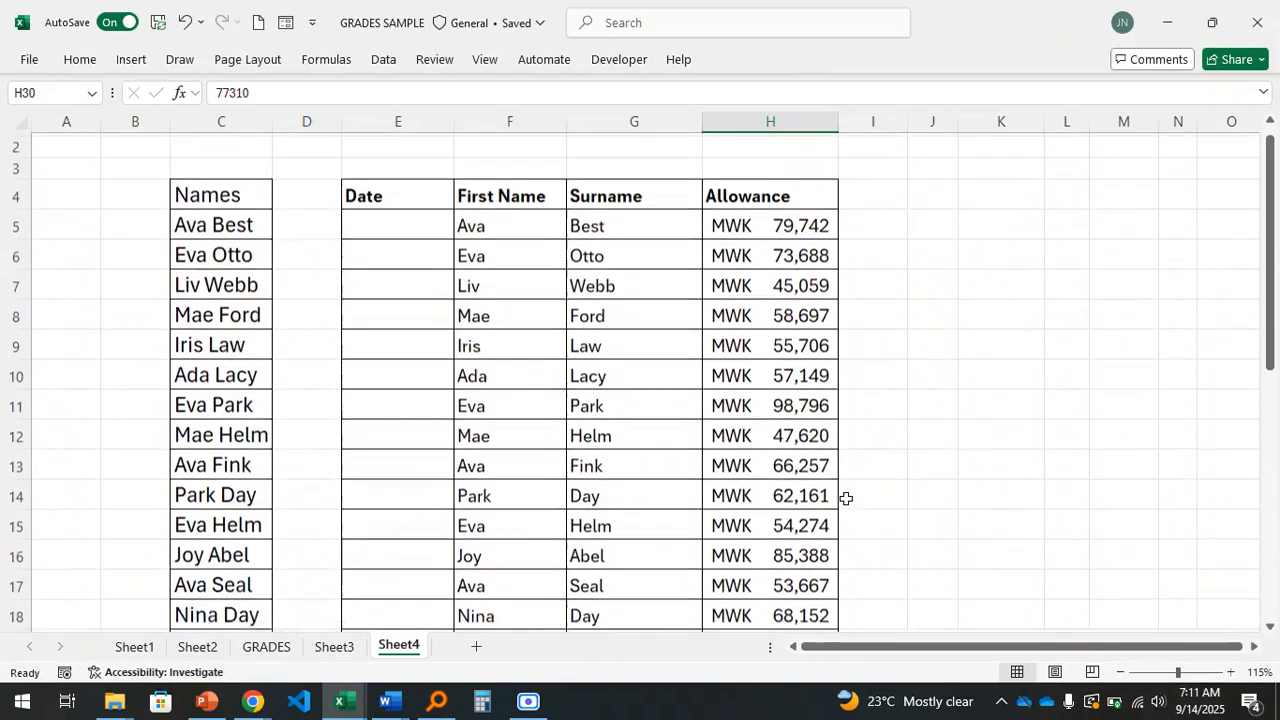
left_click(792, 256)
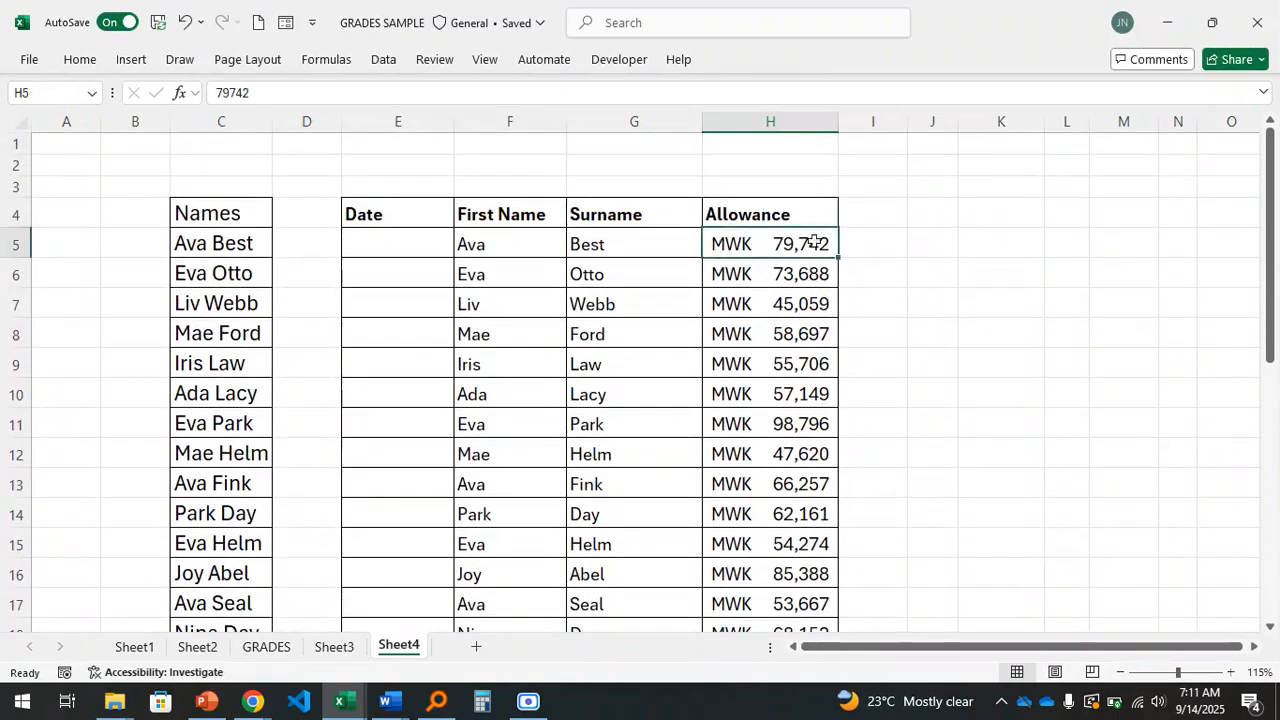
scroll(806, 380, "down", 8)
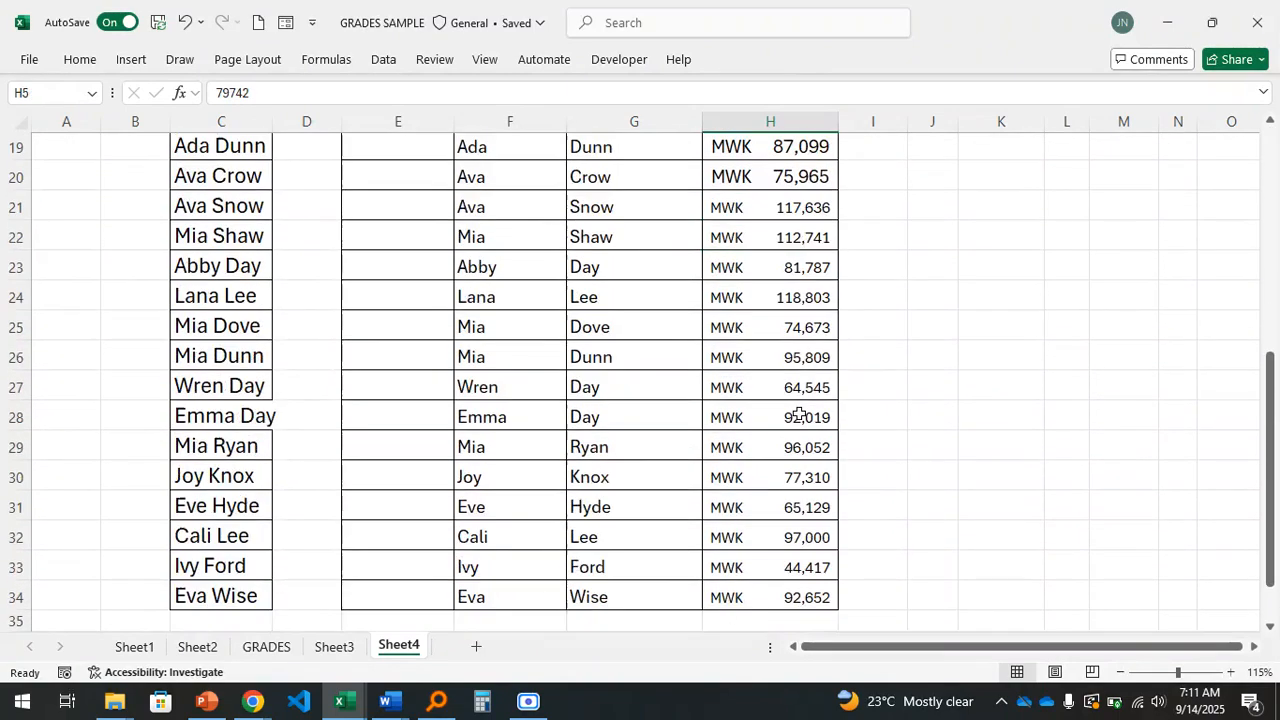
left_click(755, 408)
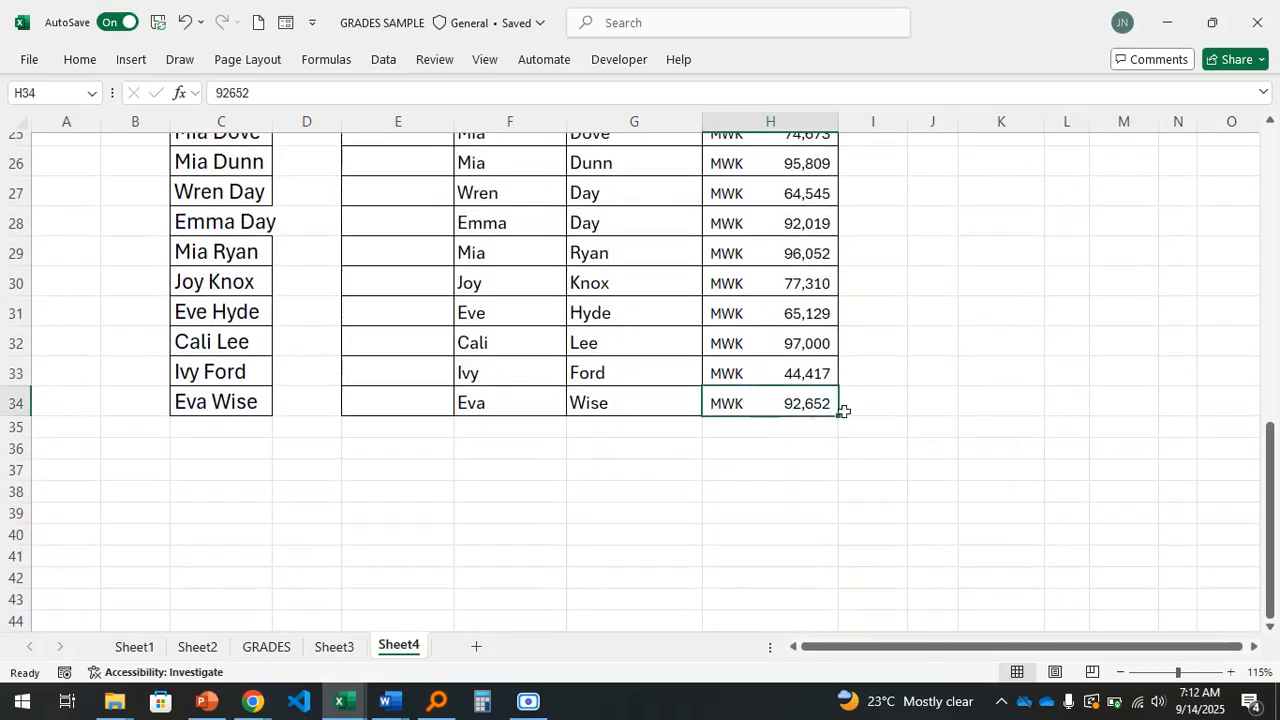
scroll(829, 424, "up", 3)
scroll(829, 424, "up", 2)
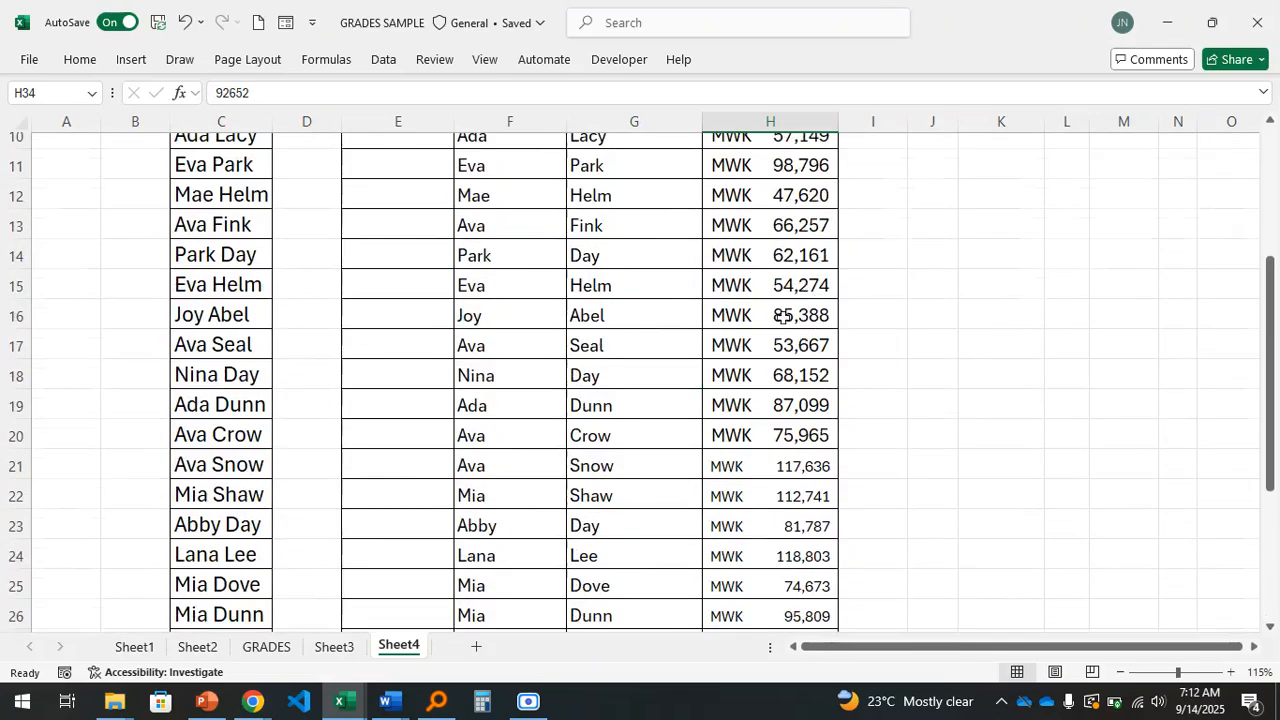
scroll(806, 346, "up", 3)
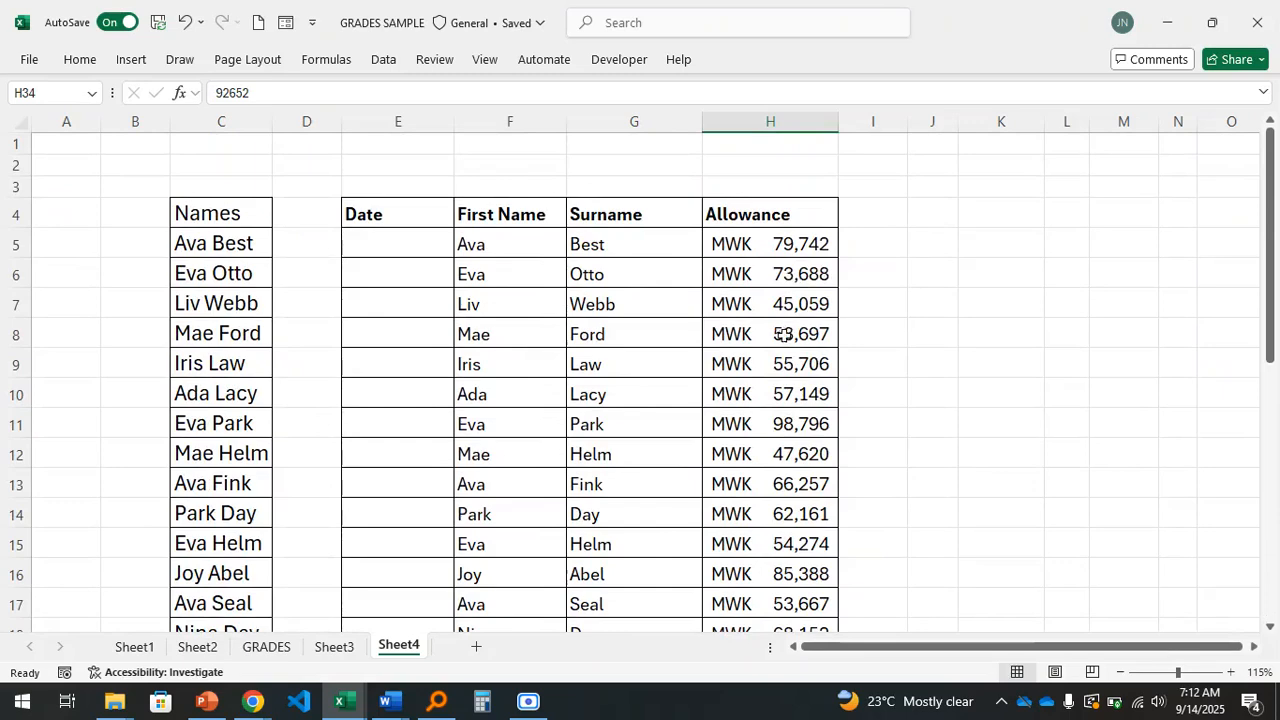
Copy the formatting of Allowance cell H5 onto H19:H34 with Format Painter and check the column
left_click(757, 246)
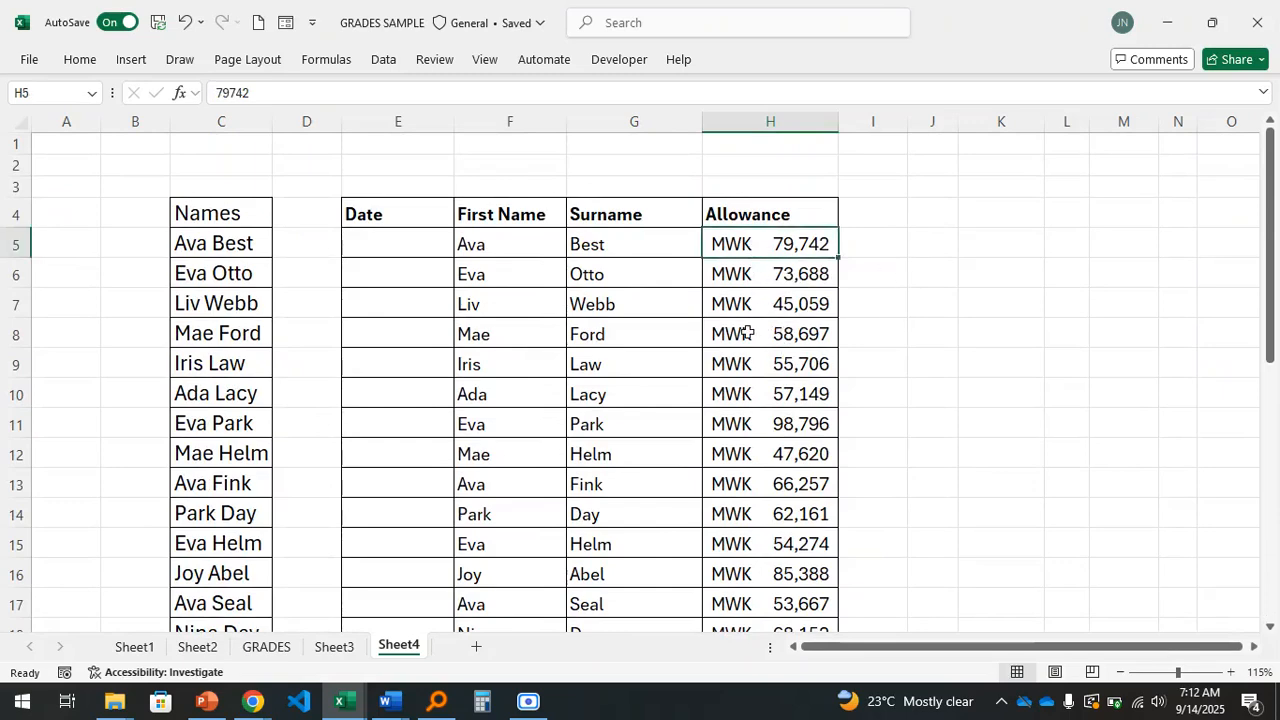
left_click(80, 60)
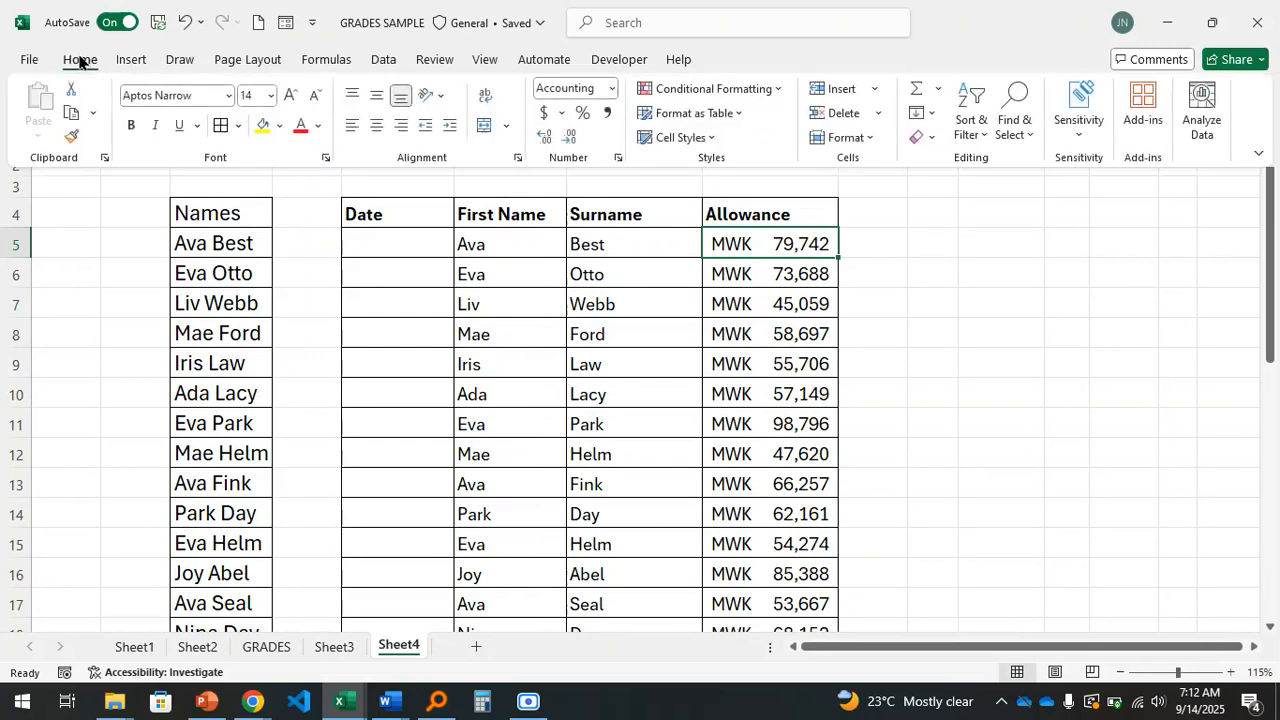
left_click(70, 140)
scroll(805, 415, "down", 1)
scroll(805, 415, "down", 4)
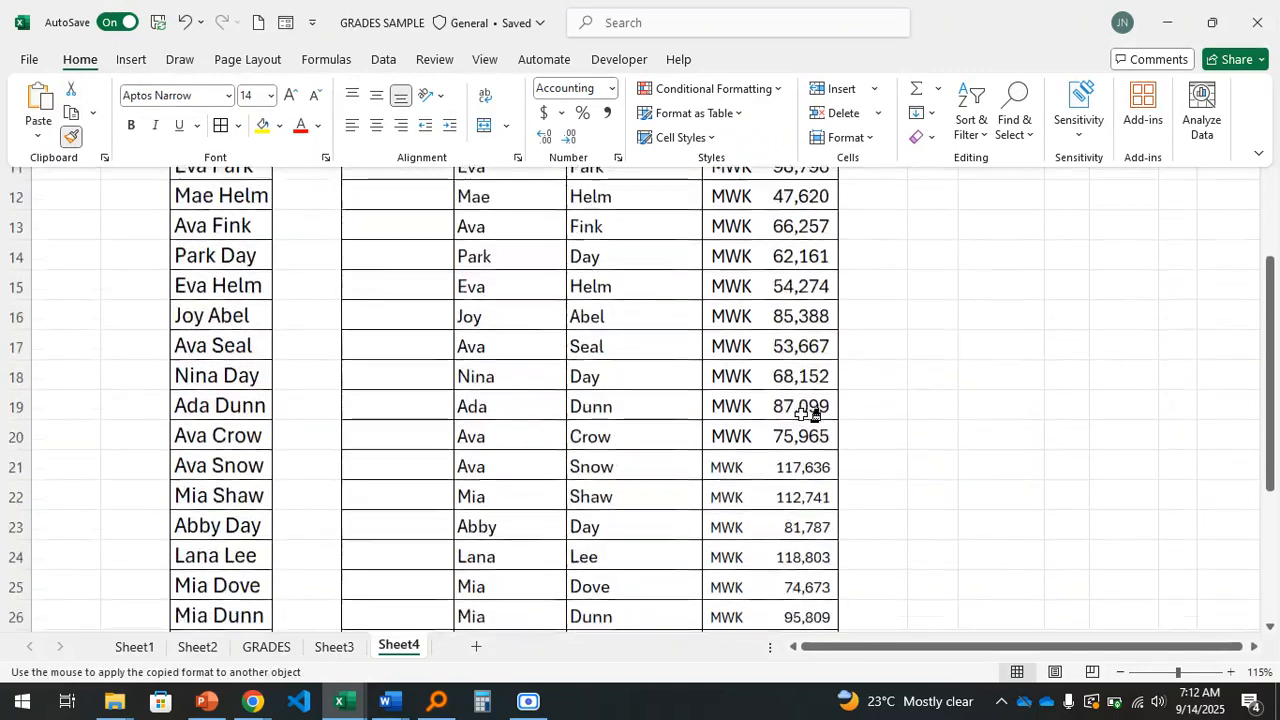
mouse_move(775, 272)
left_mouse_down()
mouse_move(808, 366)
mouse_move(790, 653)
mouse_move(797, 571)
mouse_move(783, 574)
left_mouse_up()
scroll(783, 574, "up", 3)
scroll(1007, 431, "down", 4)
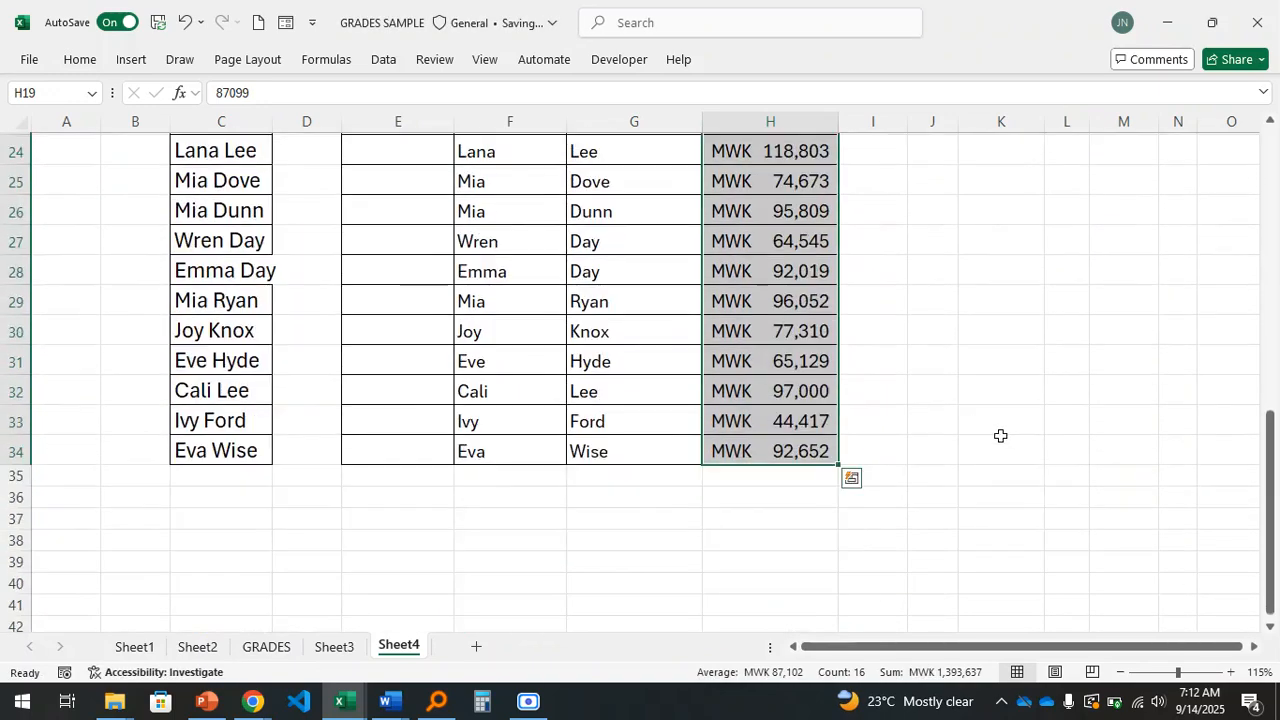
left_click(966, 414)
scroll(812, 324, "up", 7)
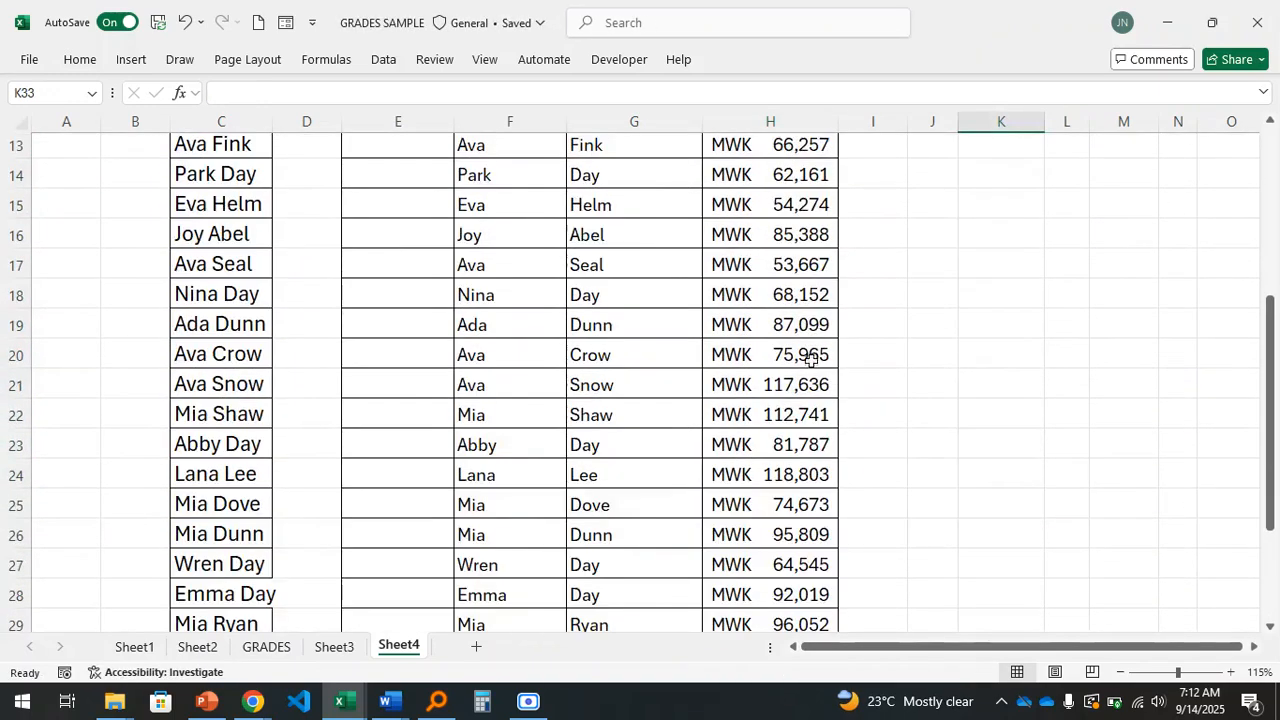
scroll(800, 465, "down", 1)
scroll(800, 465, "up", 1)
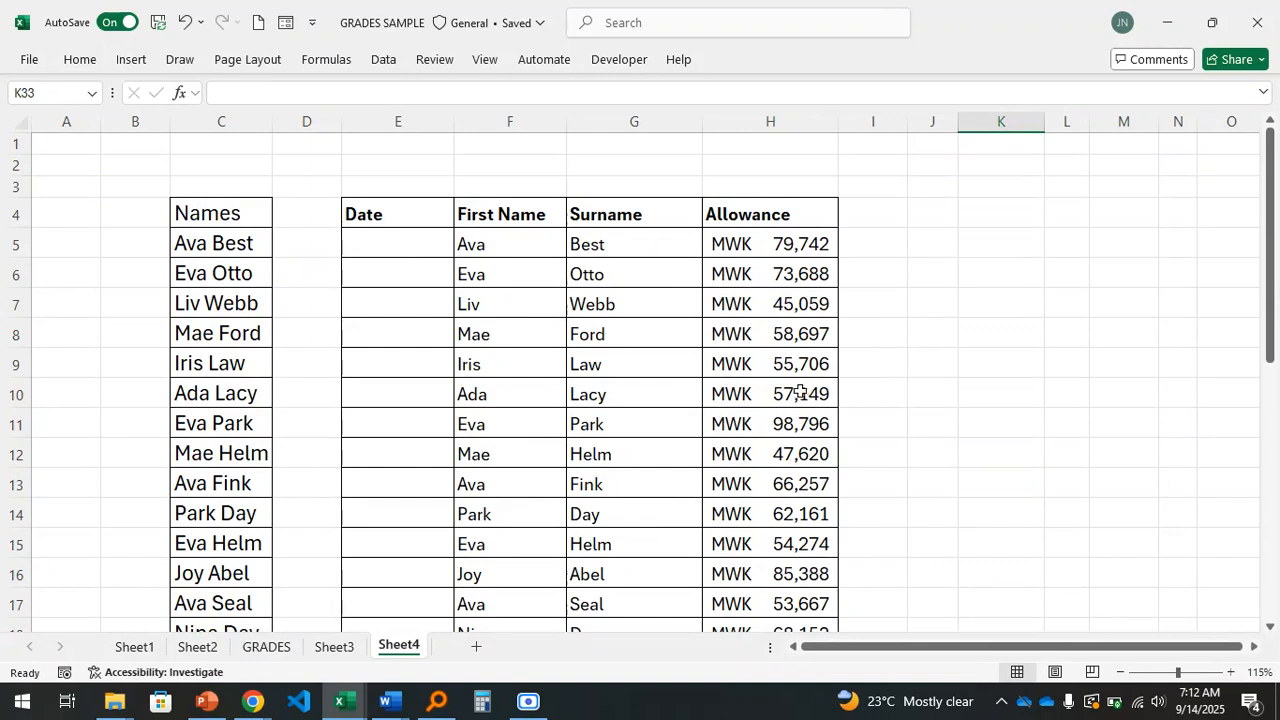
Enter the date 12/03/25 in E5, the first cell of the Date column
left_click(371, 238)
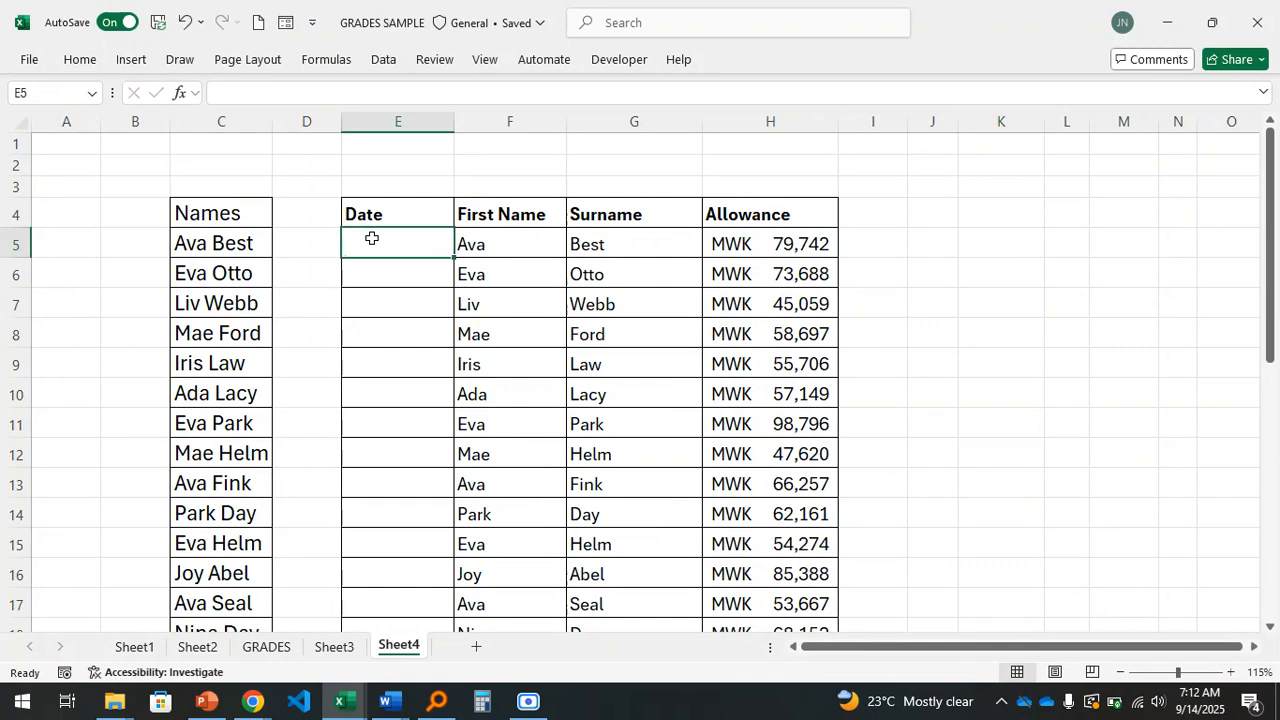
type("12/03/25")
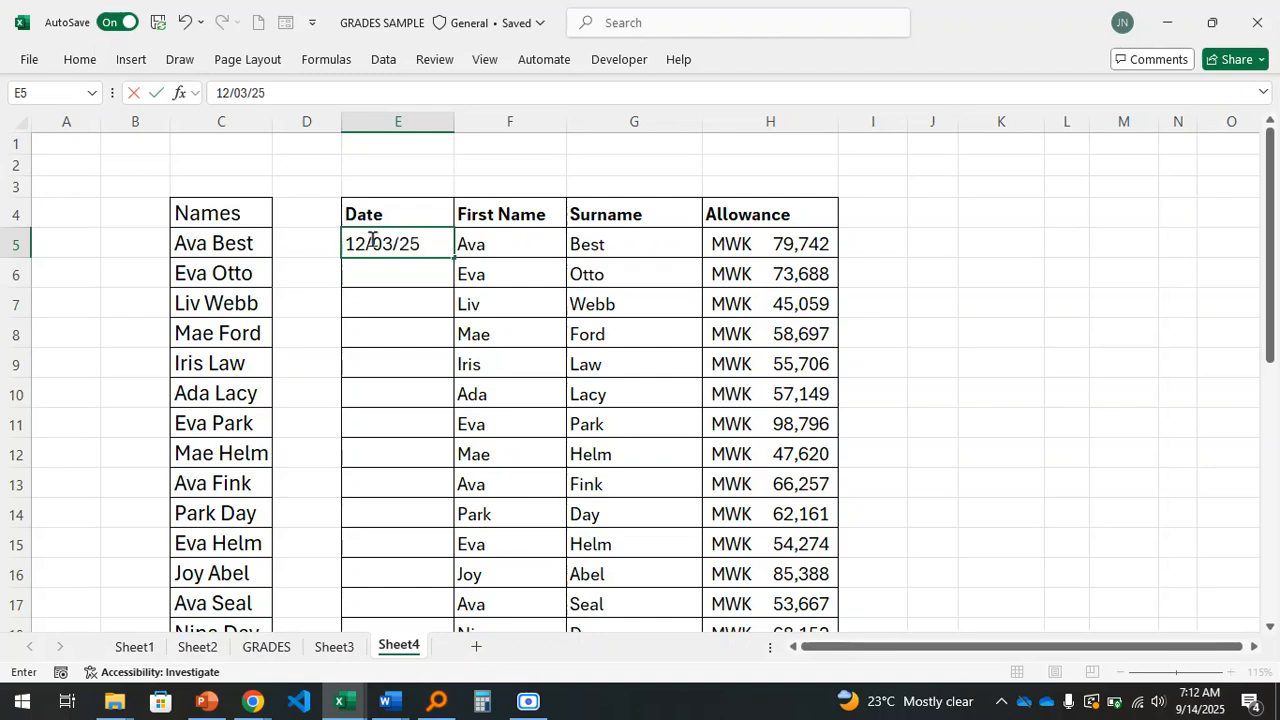
key("Return")
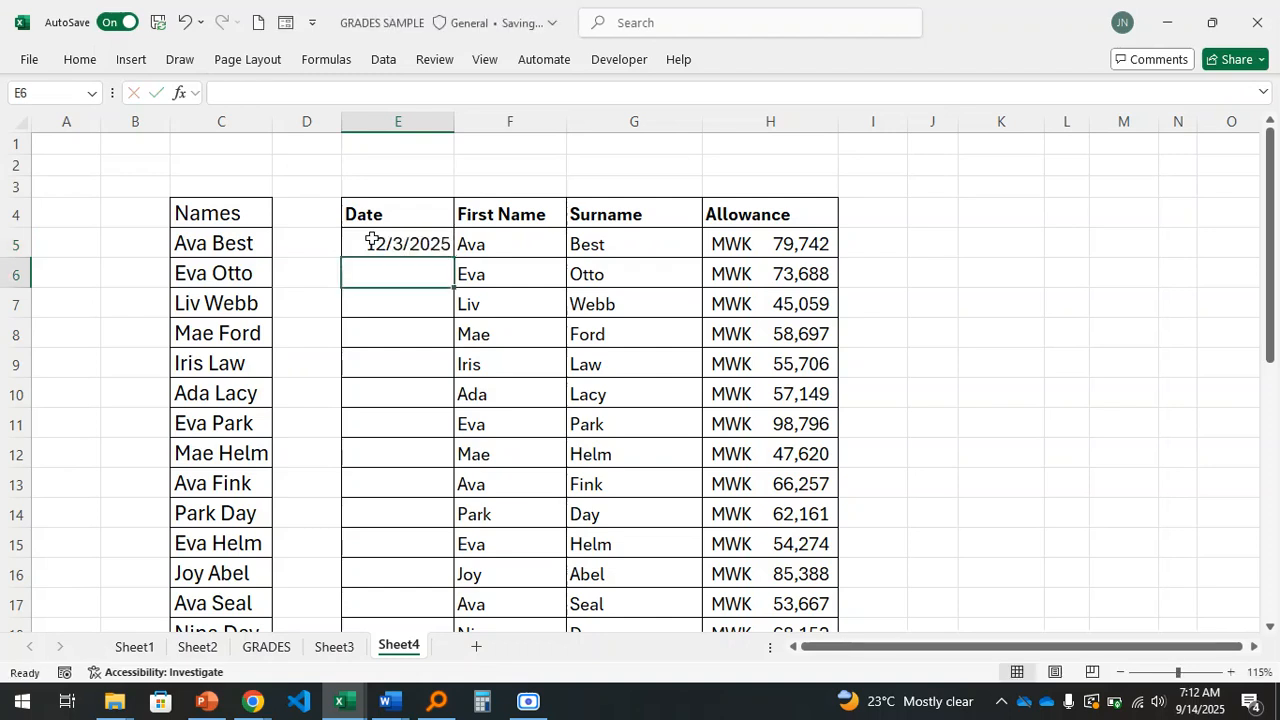
Fill the date in E5 down the Date column to E34 as a series of consecutive days
left_click(390, 240)
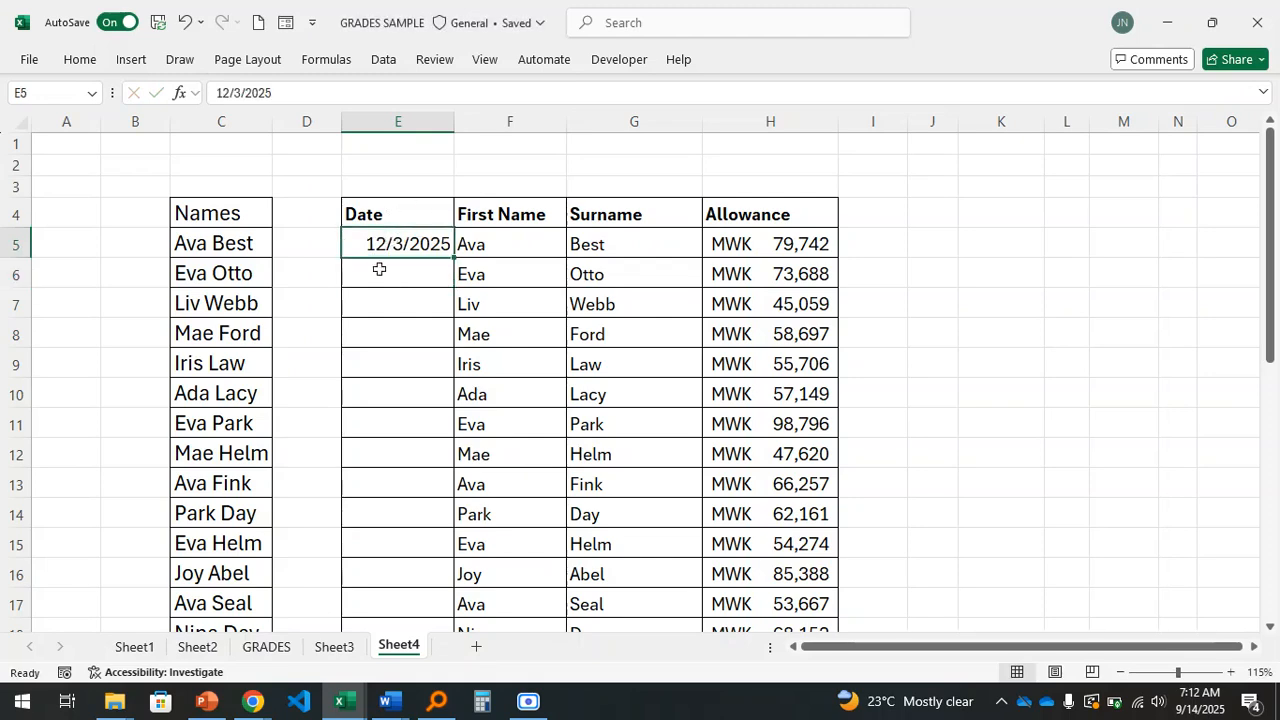
left_click(79, 60)
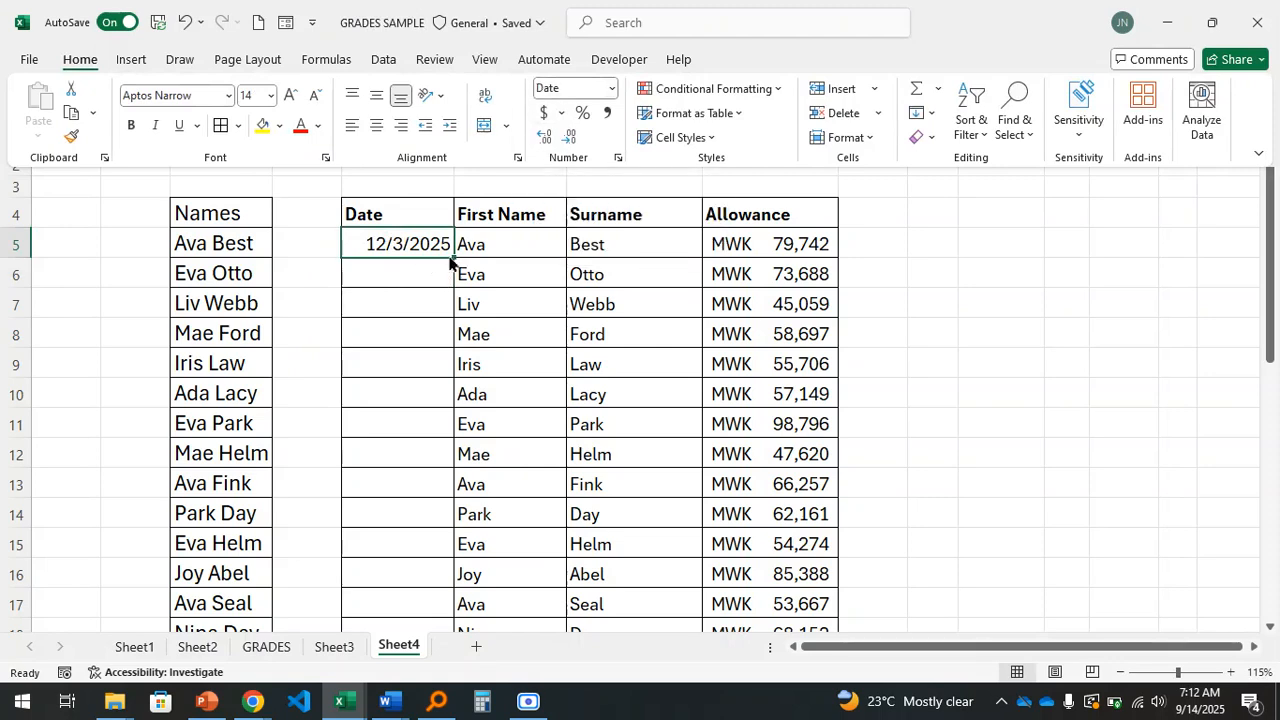
left_click(413, 280)
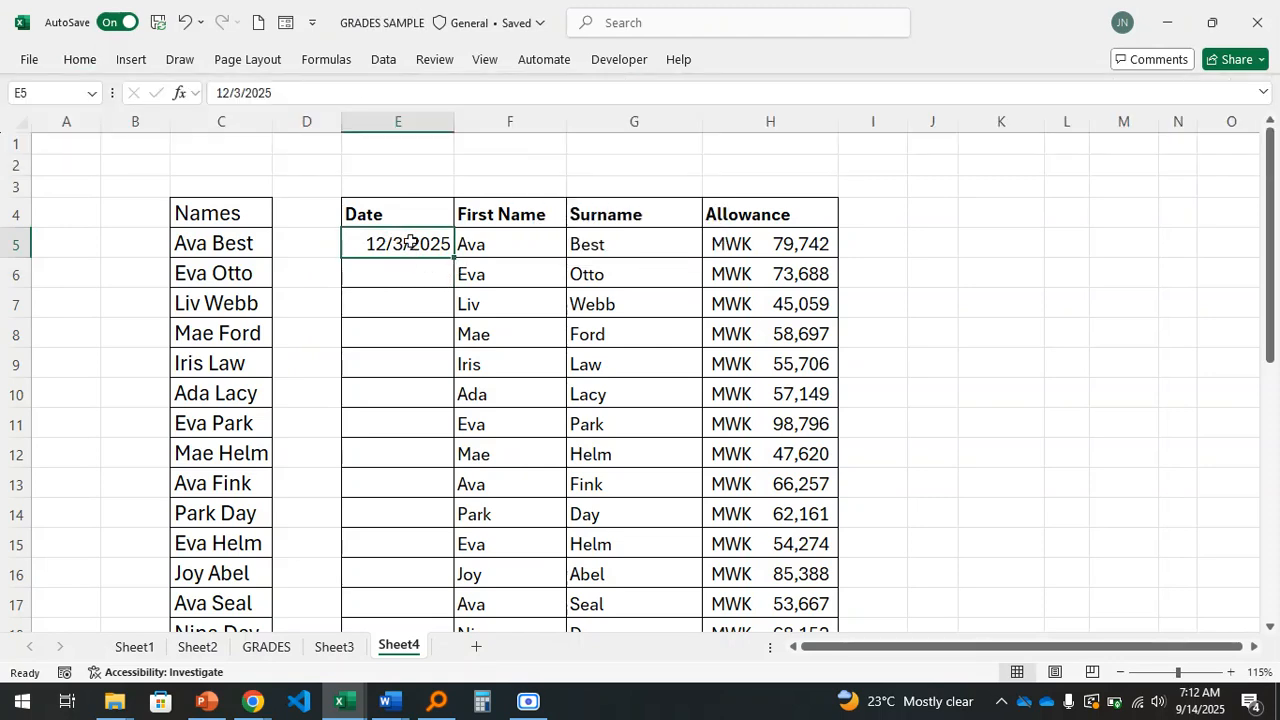
left_click_drag(455, 261, 455, 584)
scroll(552, 345, "up", 6)
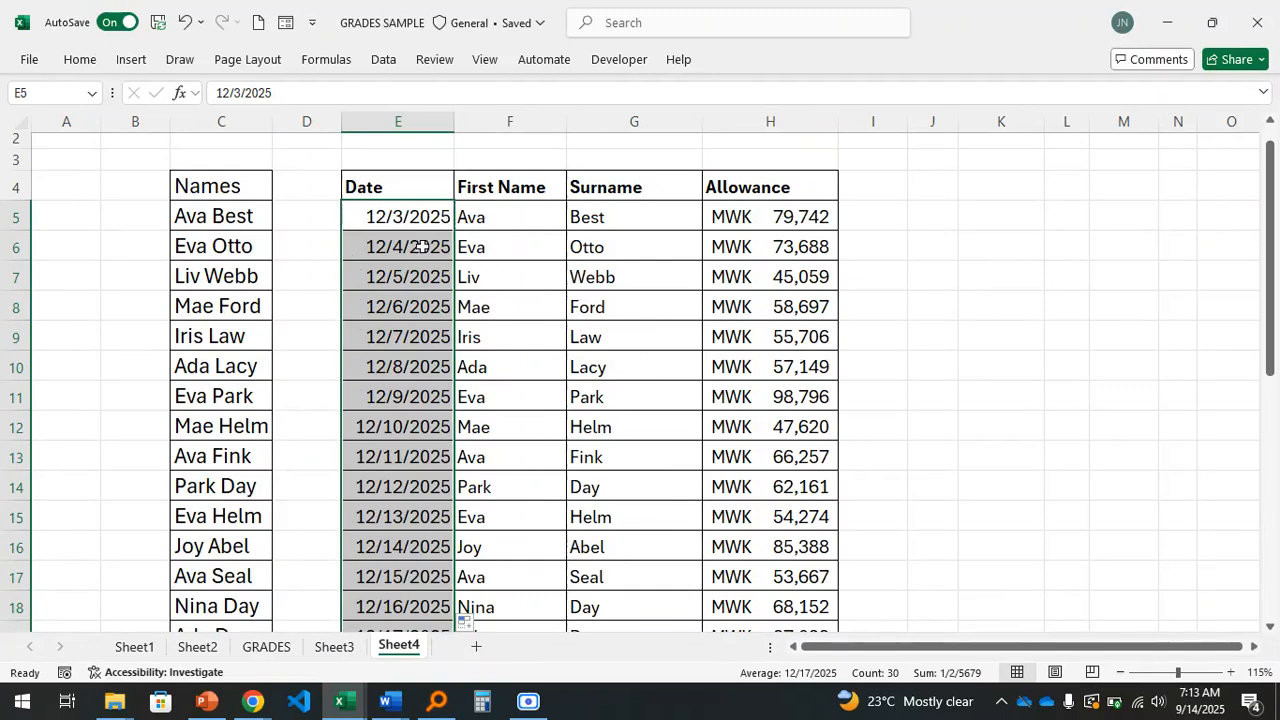
Format the dates in E5:E34 with the long month style "March 14, 2012" for the English (United States) locale
left_click(79, 59)
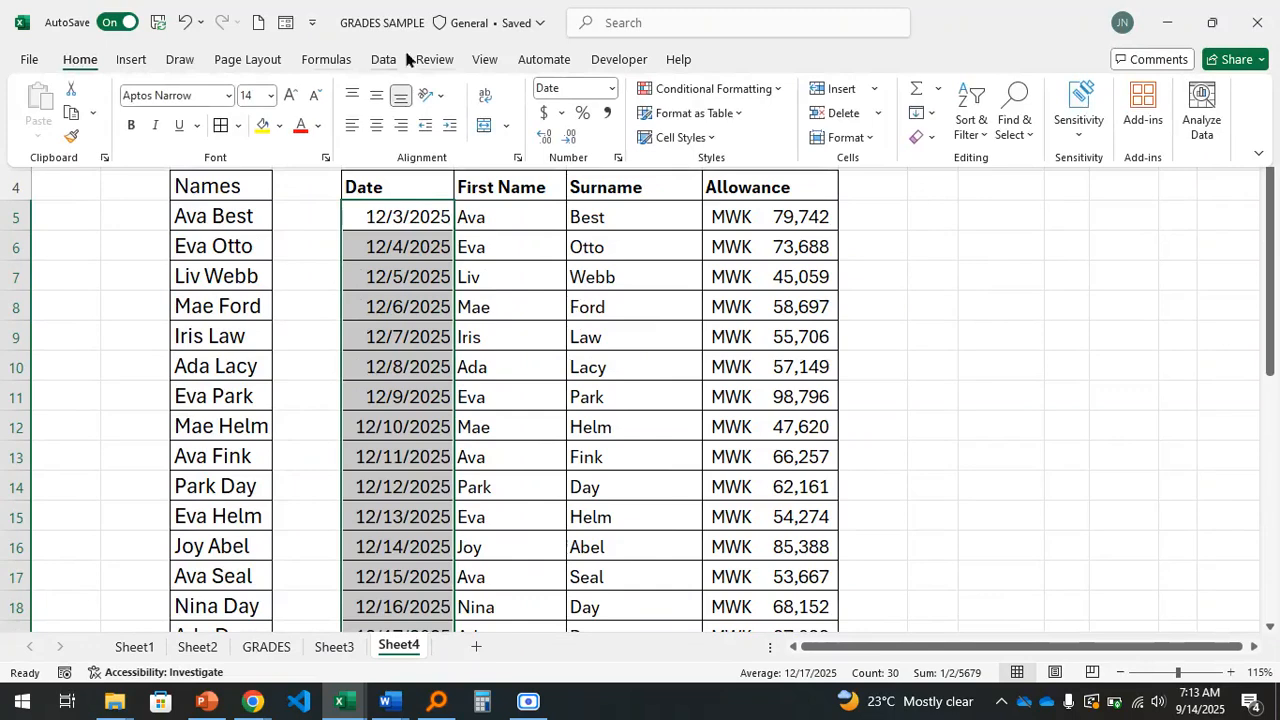
left_click(611, 90)
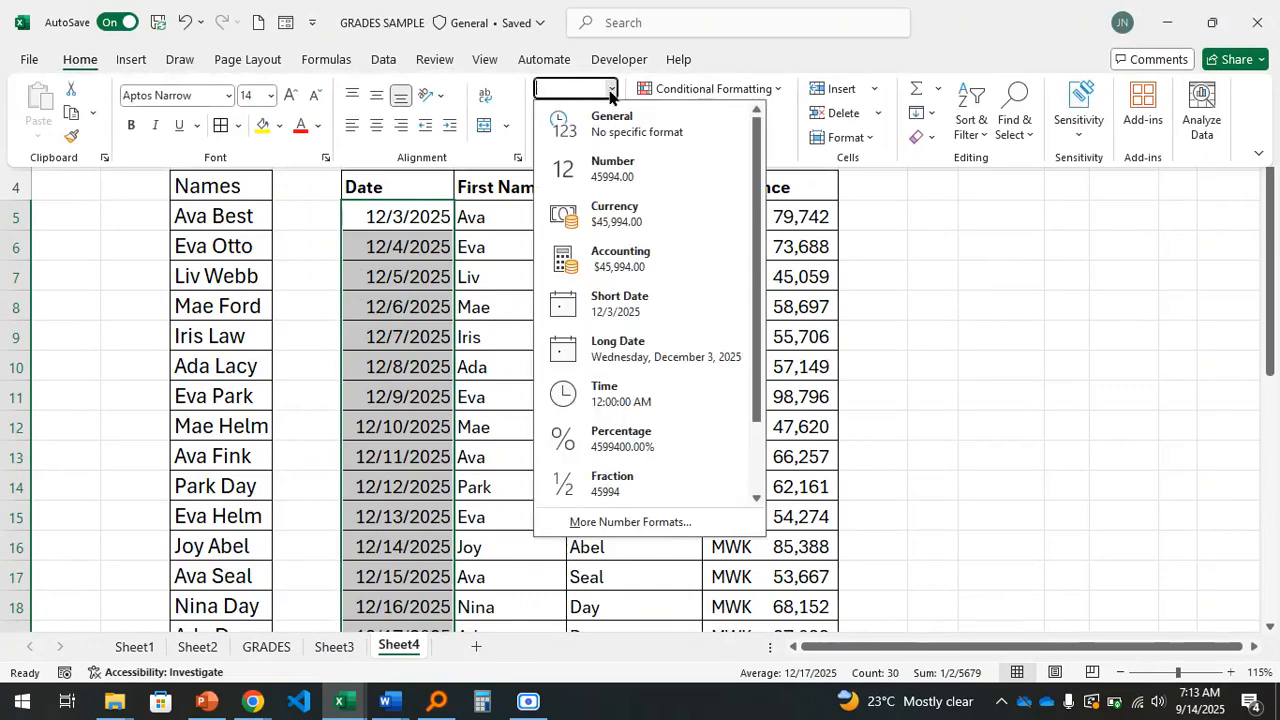
left_click(623, 523)
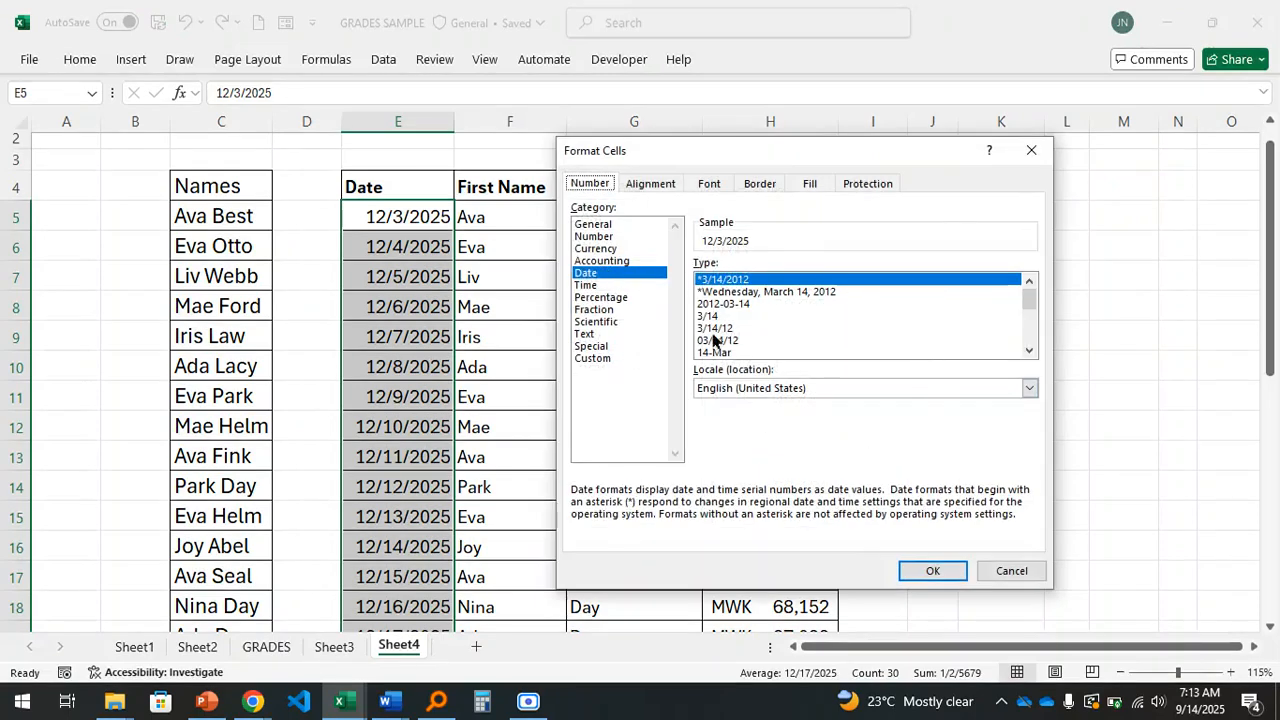
left_click(771, 292)
scroll(771, 300, "down", 2)
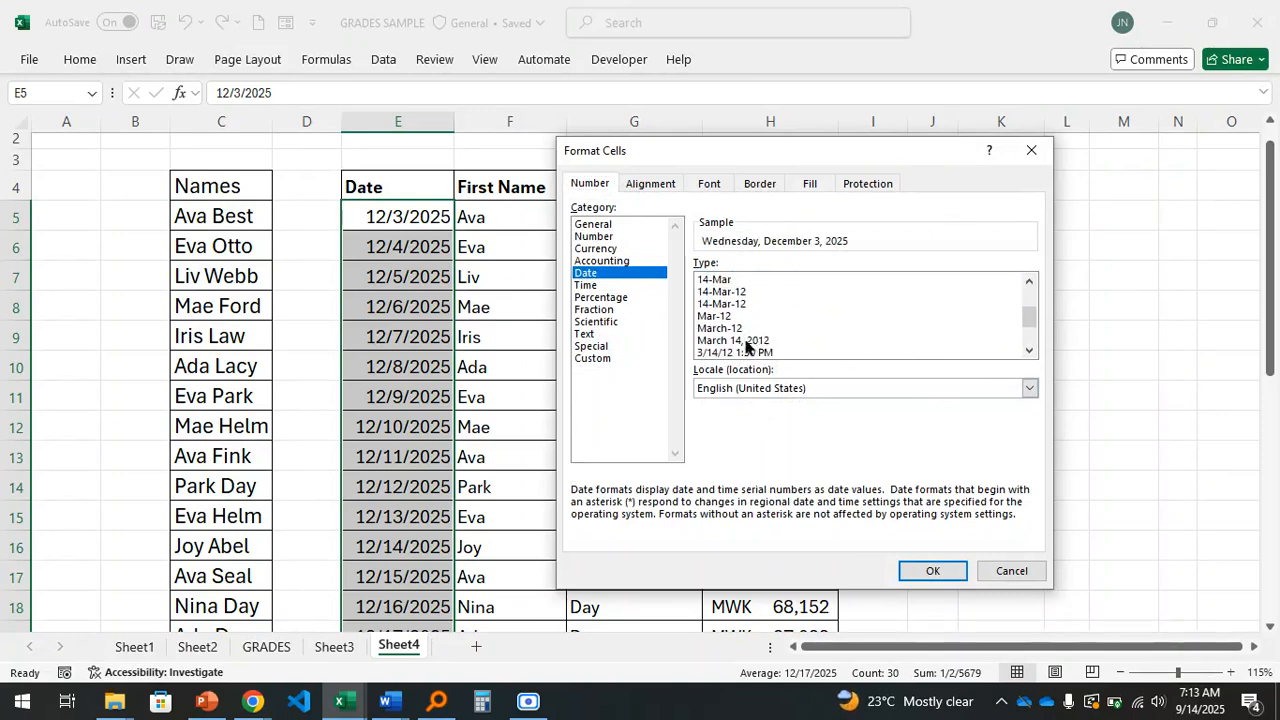
left_click(754, 342)
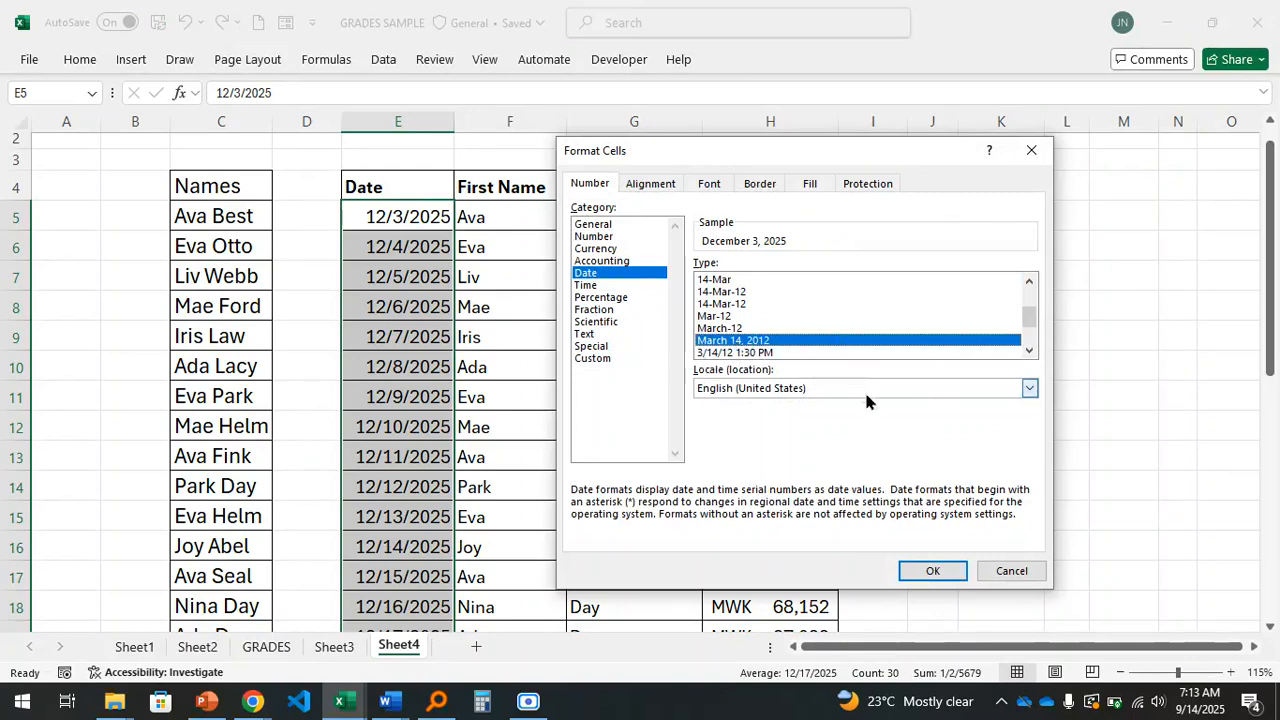
left_click(938, 569)
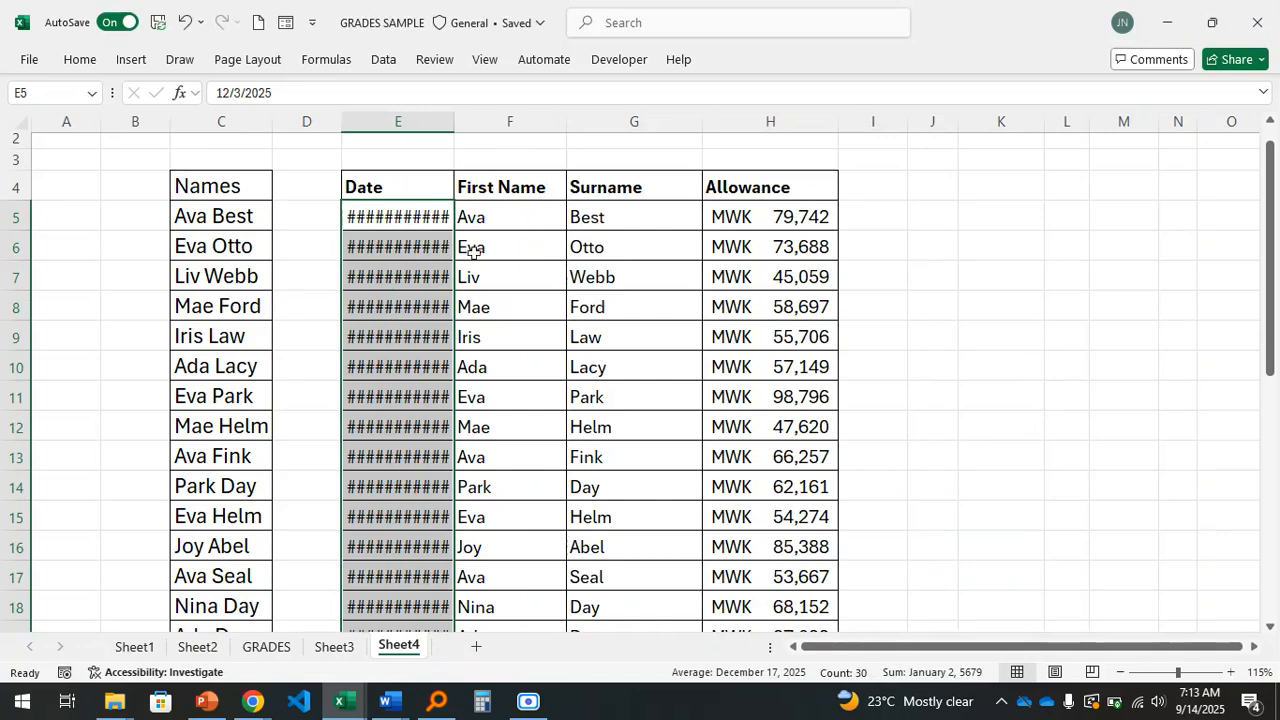
Widen column E enough to show the full dates and check them down to row 34
left_click_drag(460, 128, 534, 125)
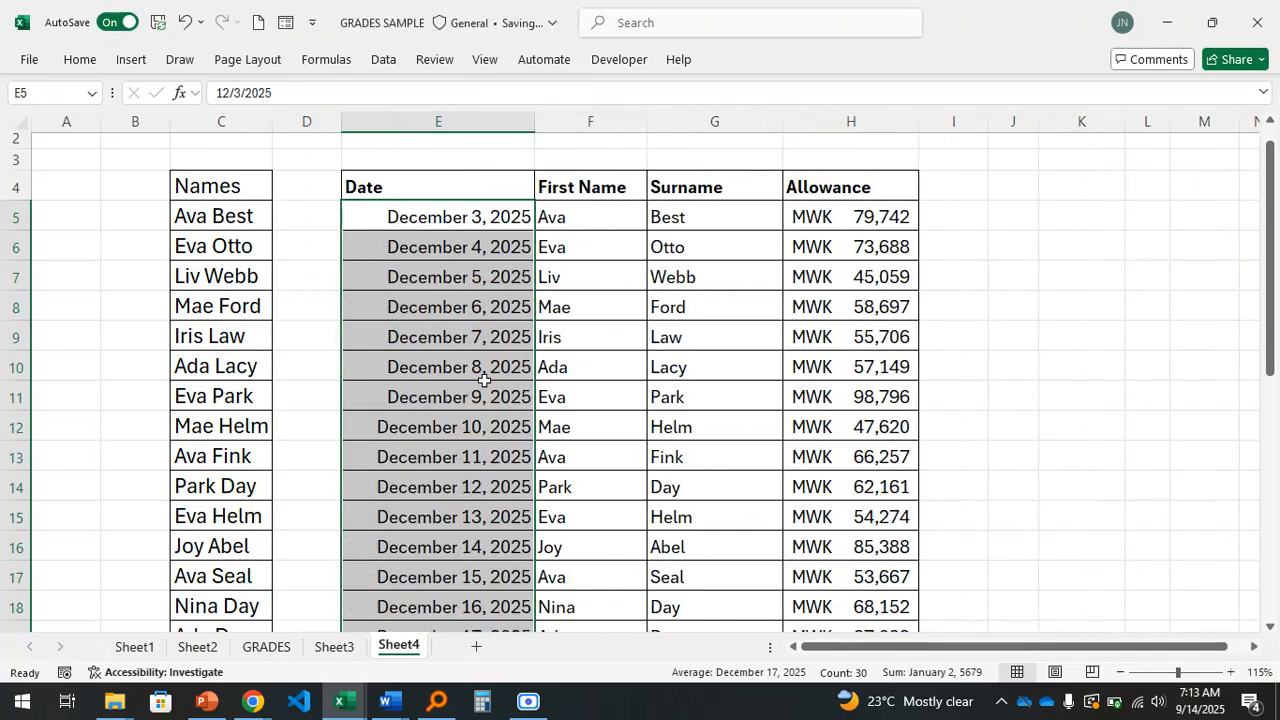
scroll(476, 527, "down", 4)
scroll(475, 505, "down", 4)
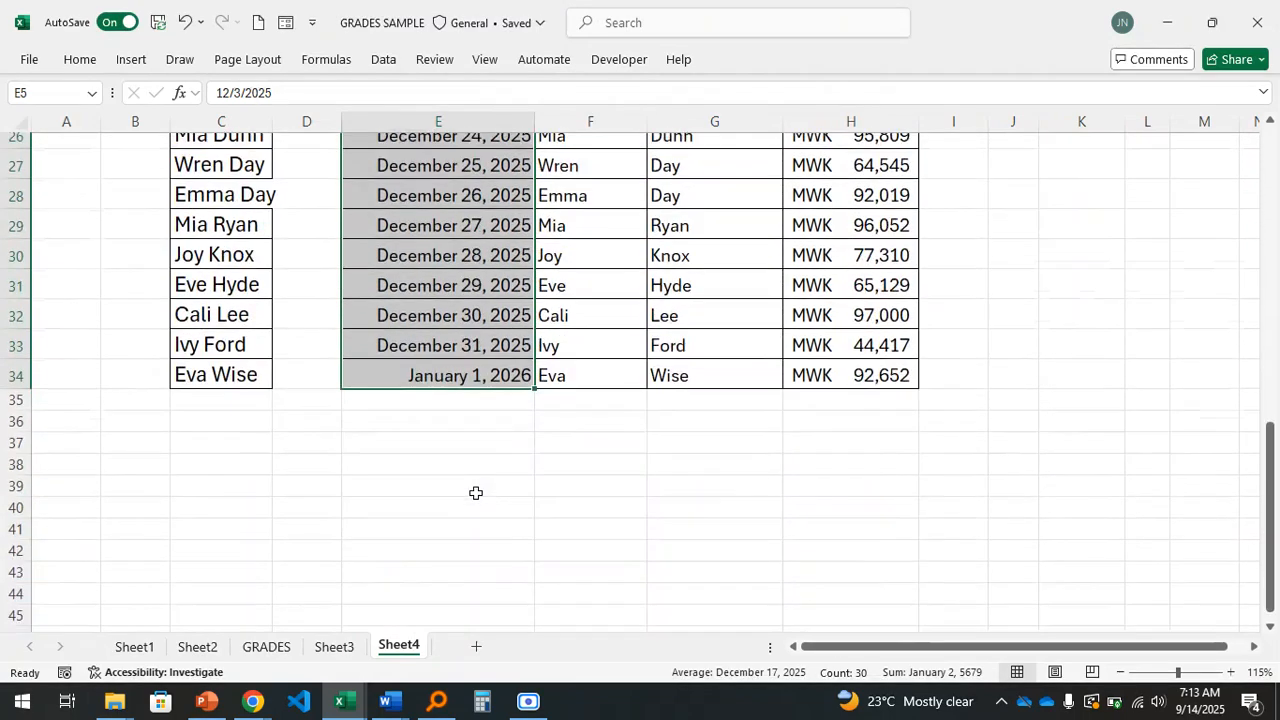
scroll(475, 493, "up", 6)
scroll(476, 493, "up", 3)
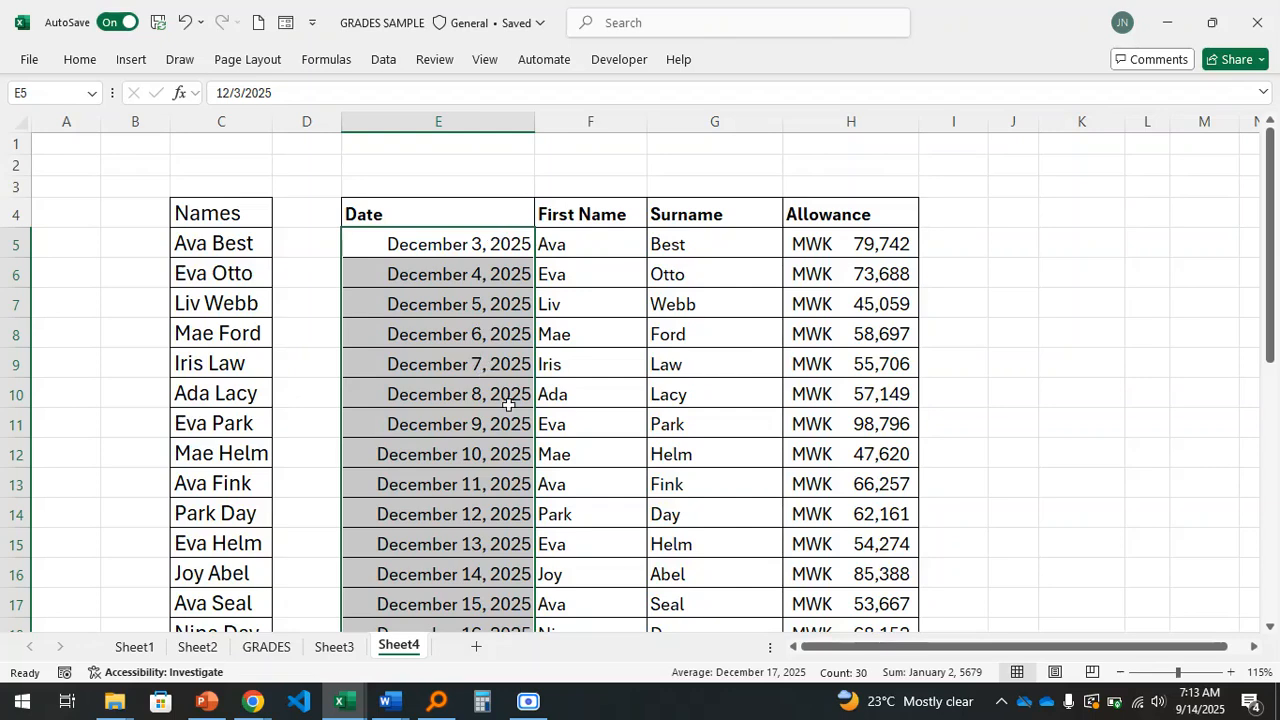
left_click(588, 313)
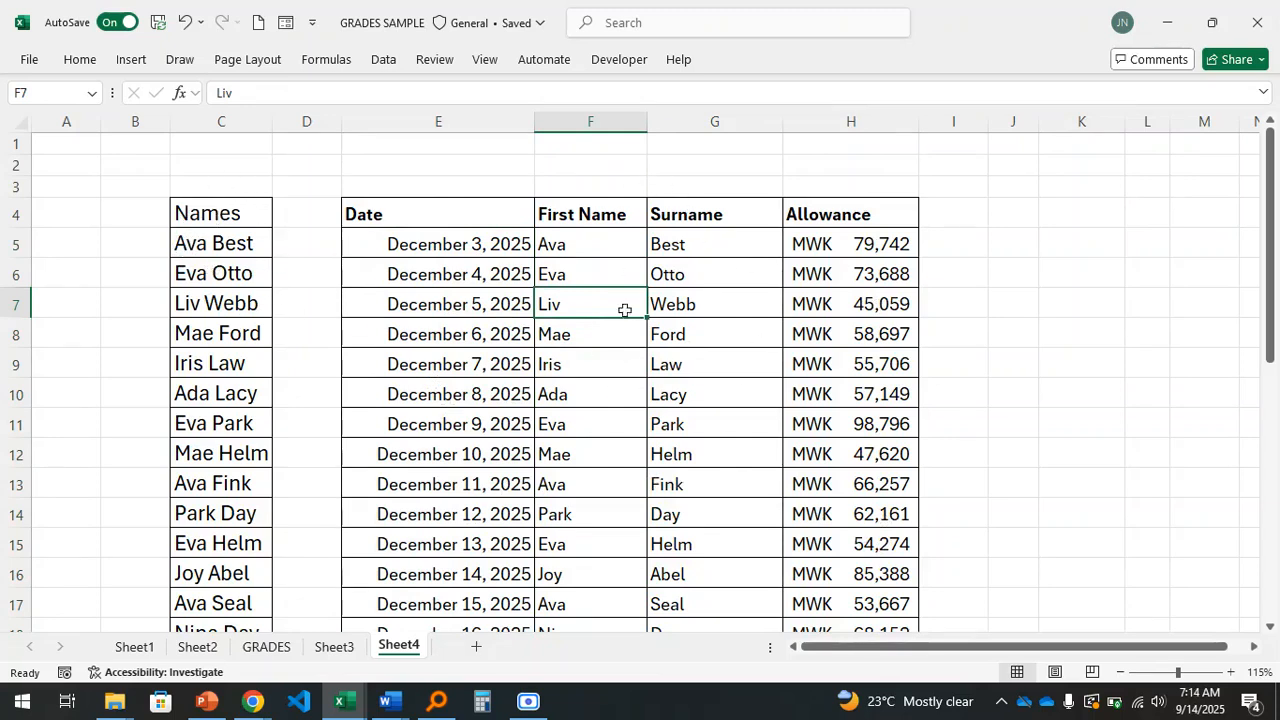
left_click(530, 703)
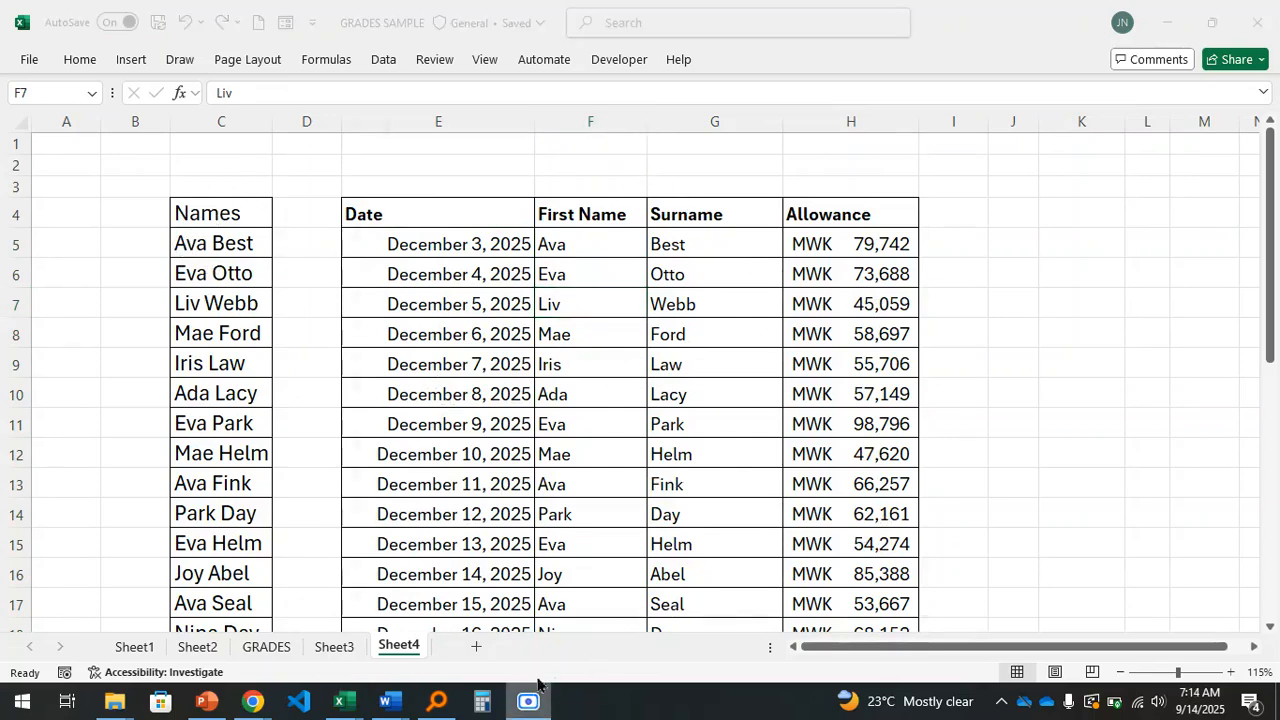